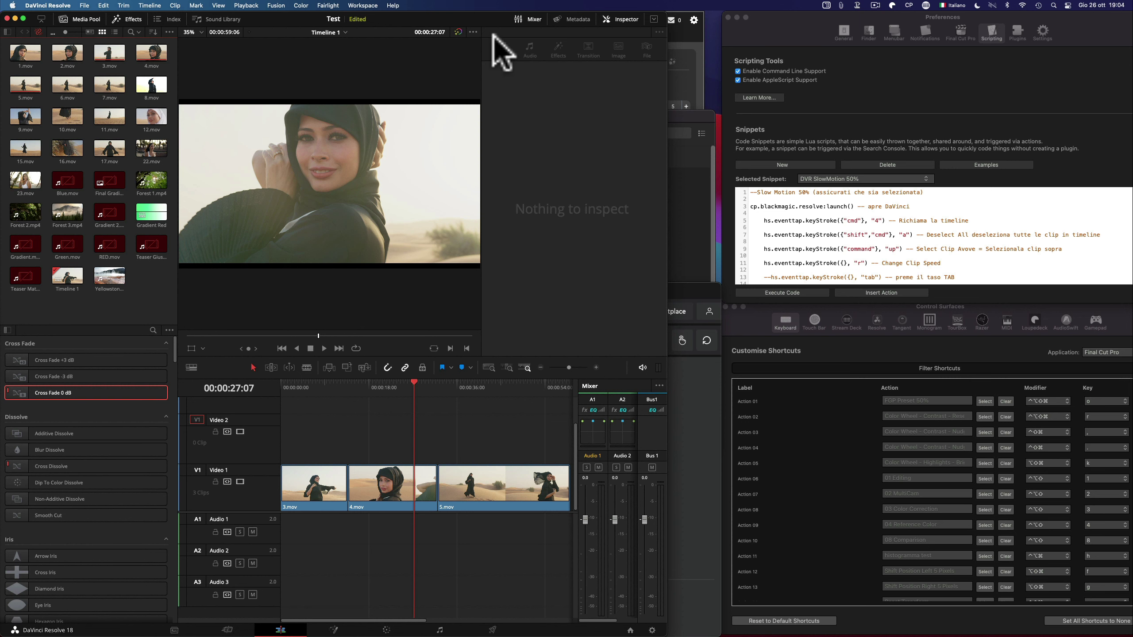
Bring the Touch Portal, Stream Deck and Loupedeck windows in front of DaVinci Resolve
left_click(680, 33)
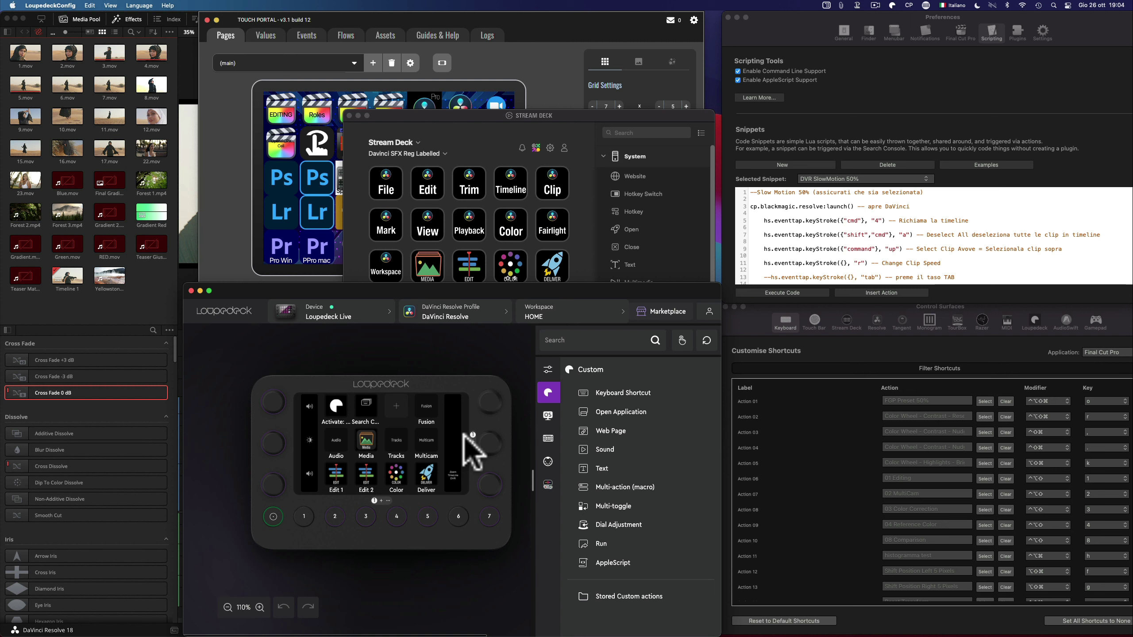
Return DaVinci Resolve's editor showing Timeline 1 to the front
left_click(161, 300)
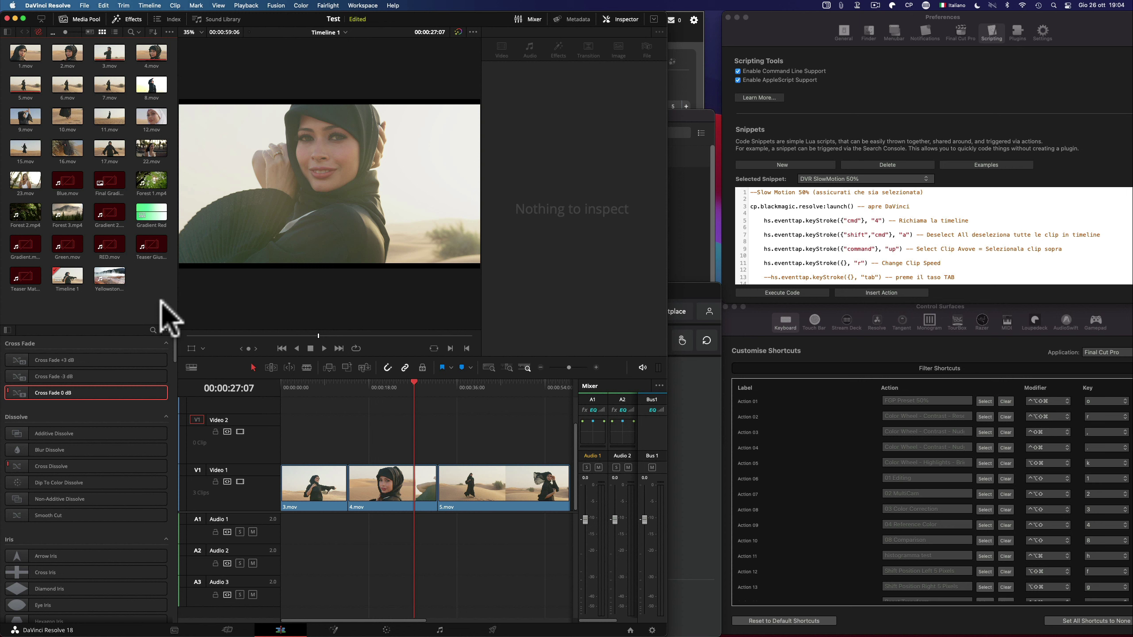
Set clip 4.mov to 50% speed, then undo it back to normal speed
left_click(409, 473)
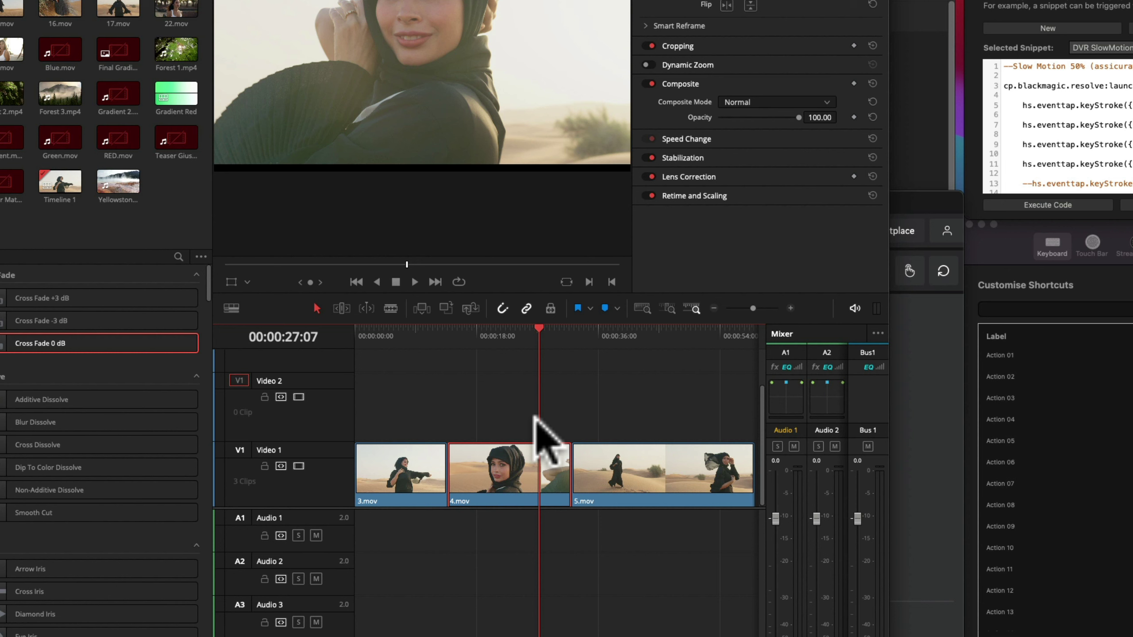
key("r")
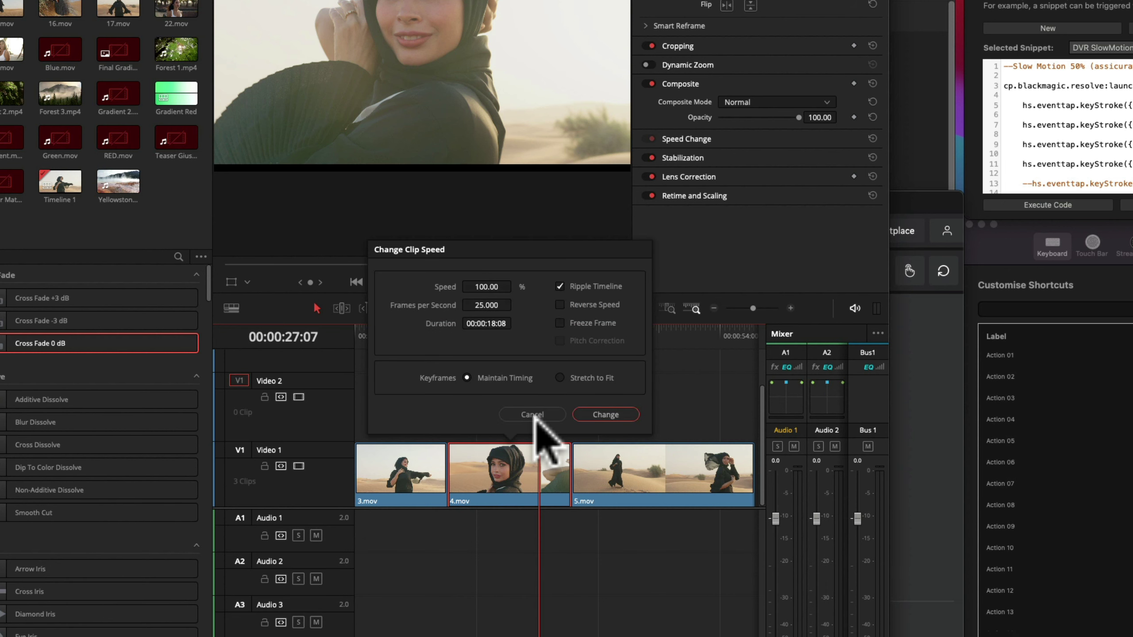
left_click(502, 288)
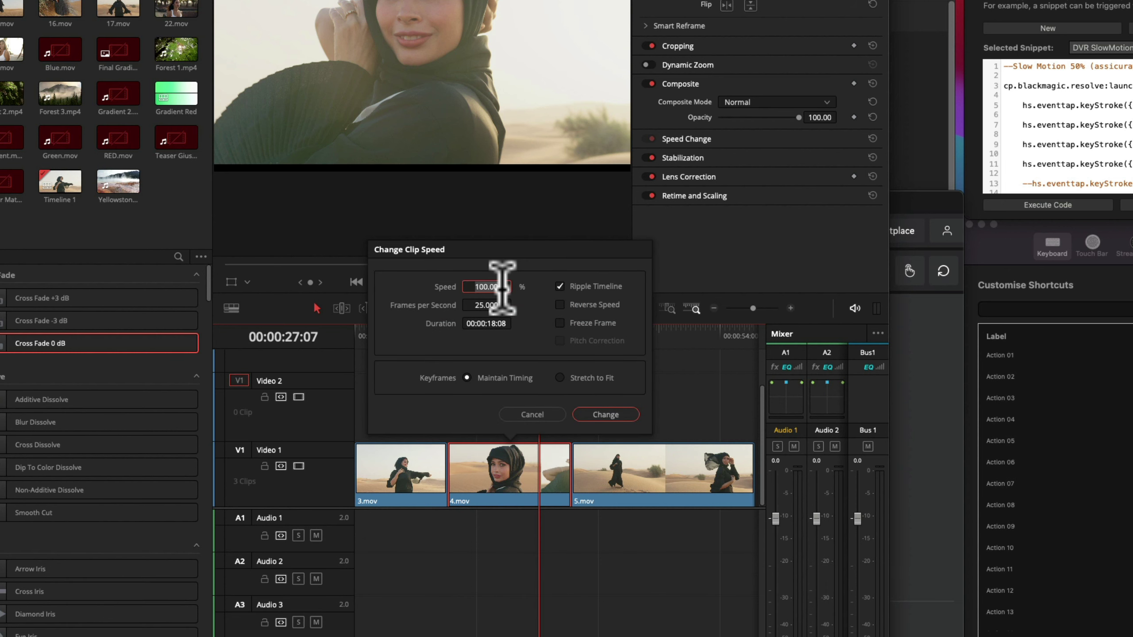
type("50")
key("Return")
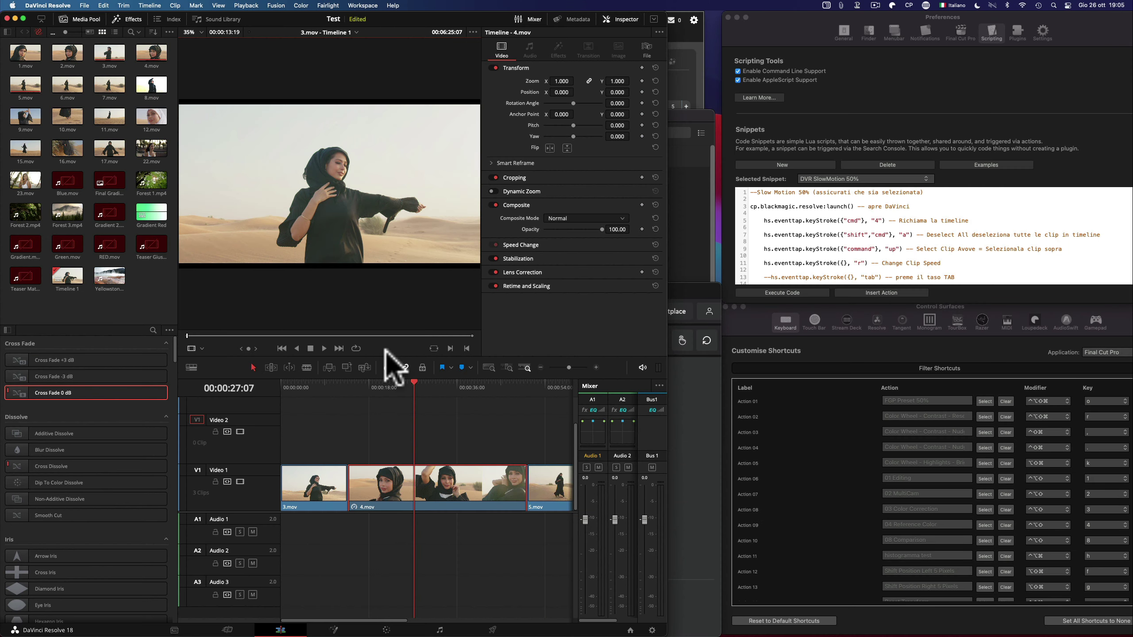
key("super+z")
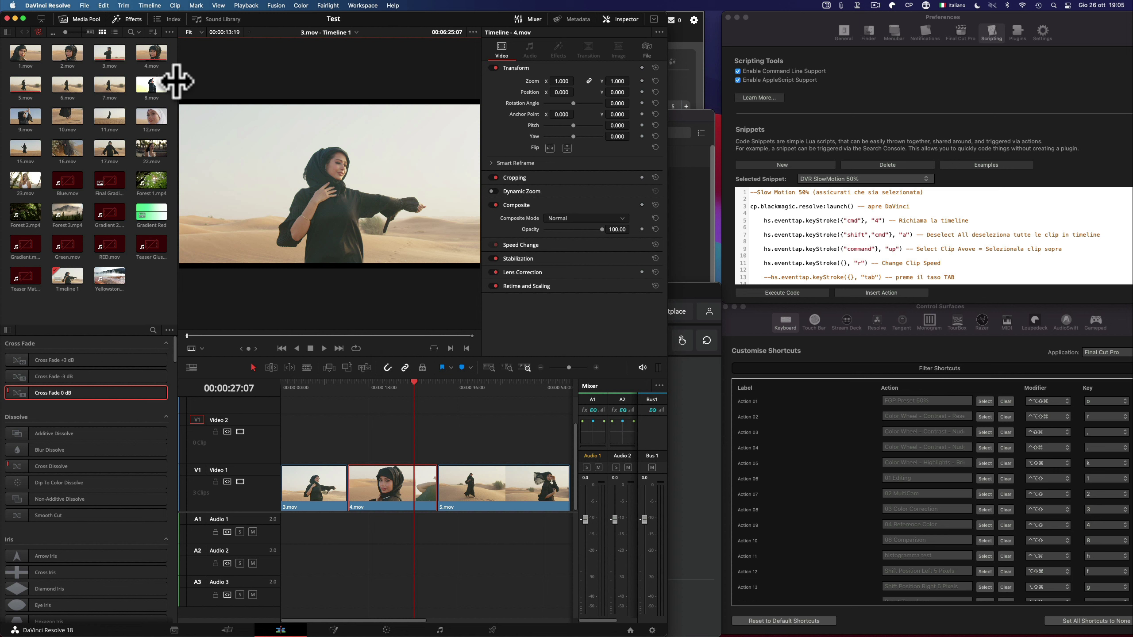
left_click(103, 6)
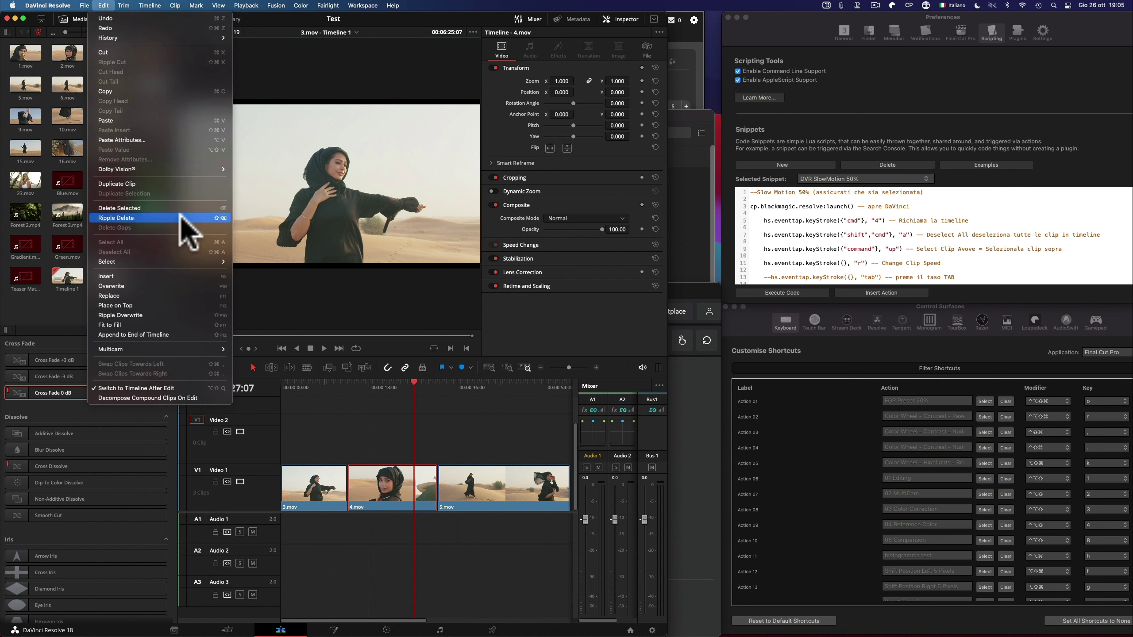
left_click(411, 414)
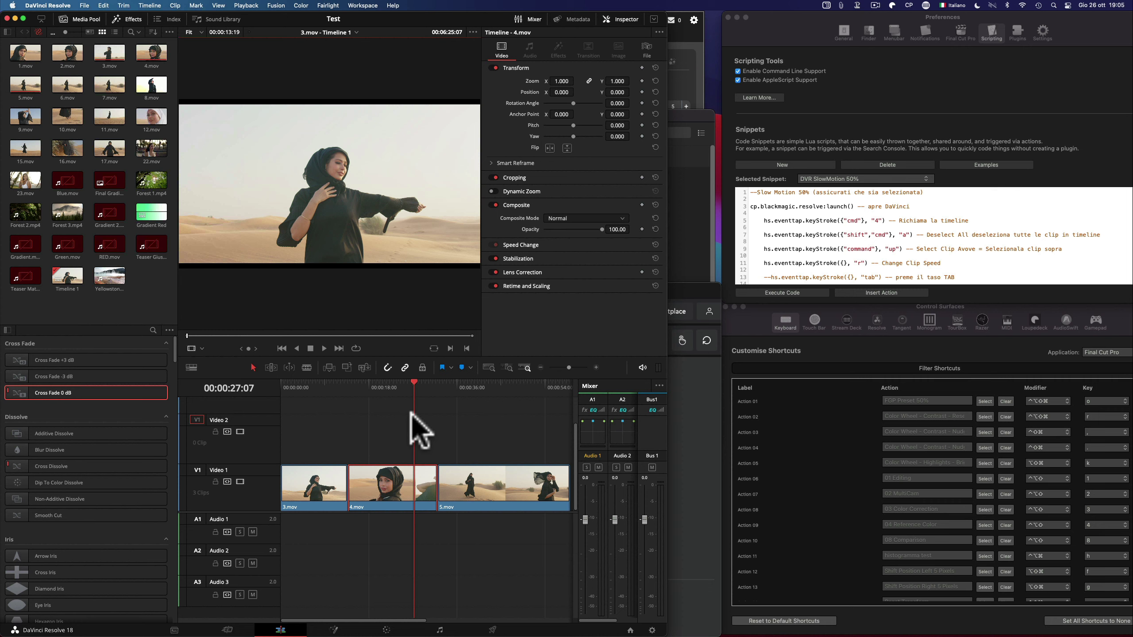
key("r")
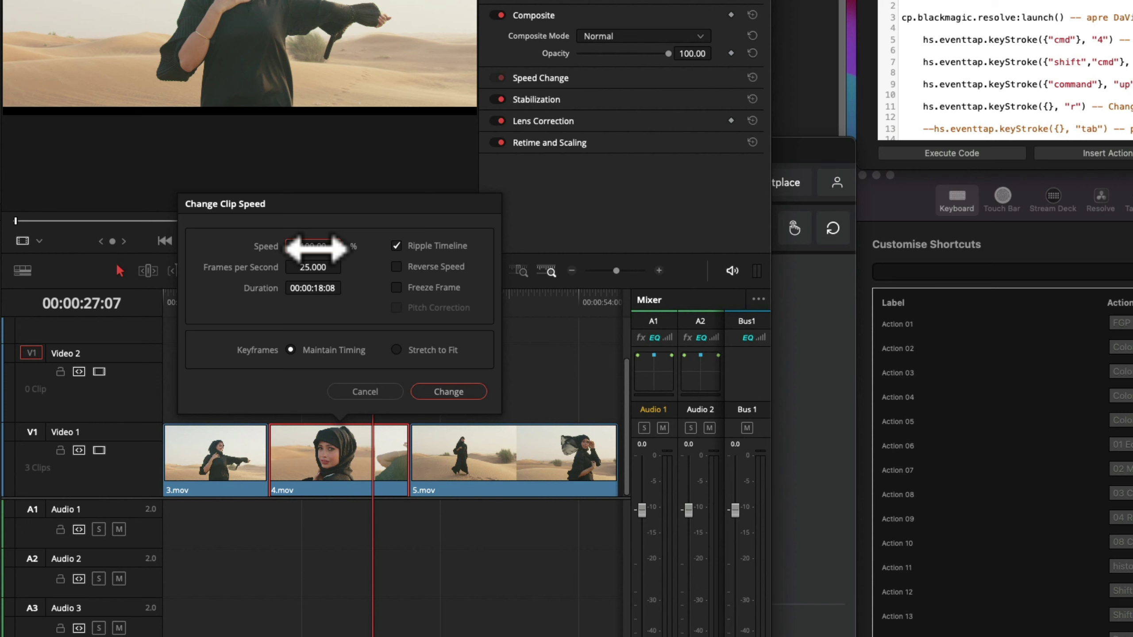
type("5")
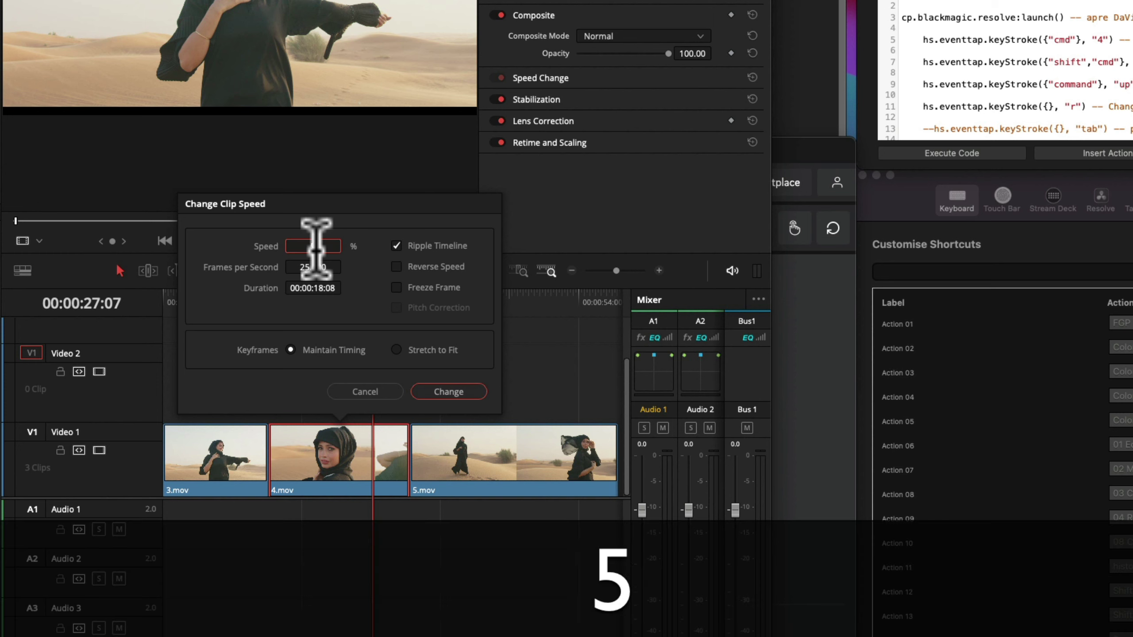
type("0")
key("Return")
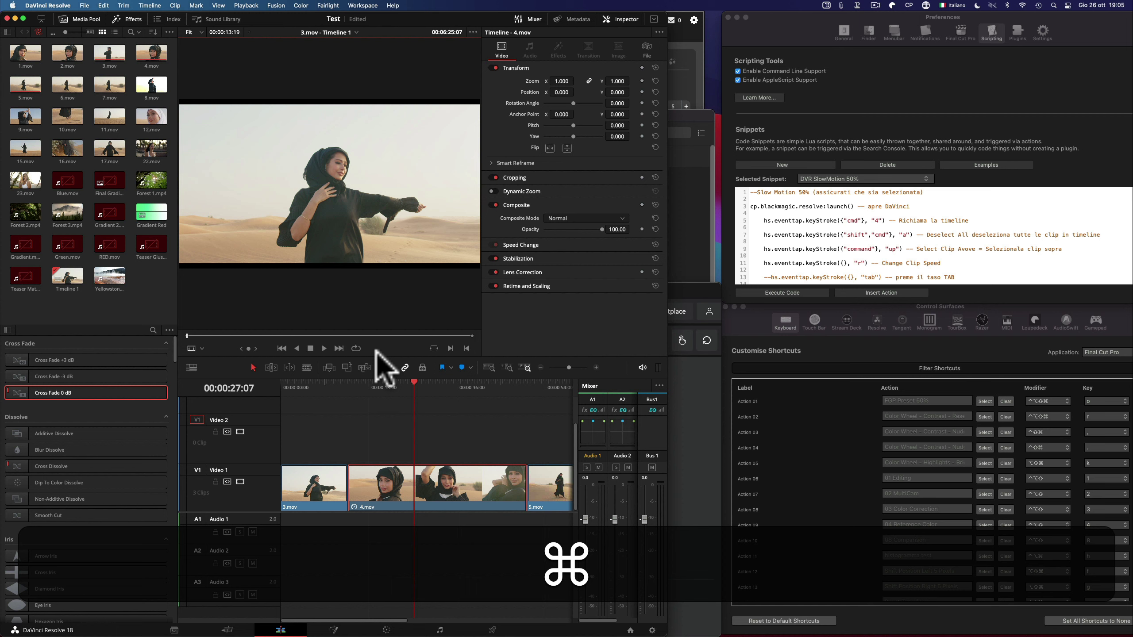
key("super+z")
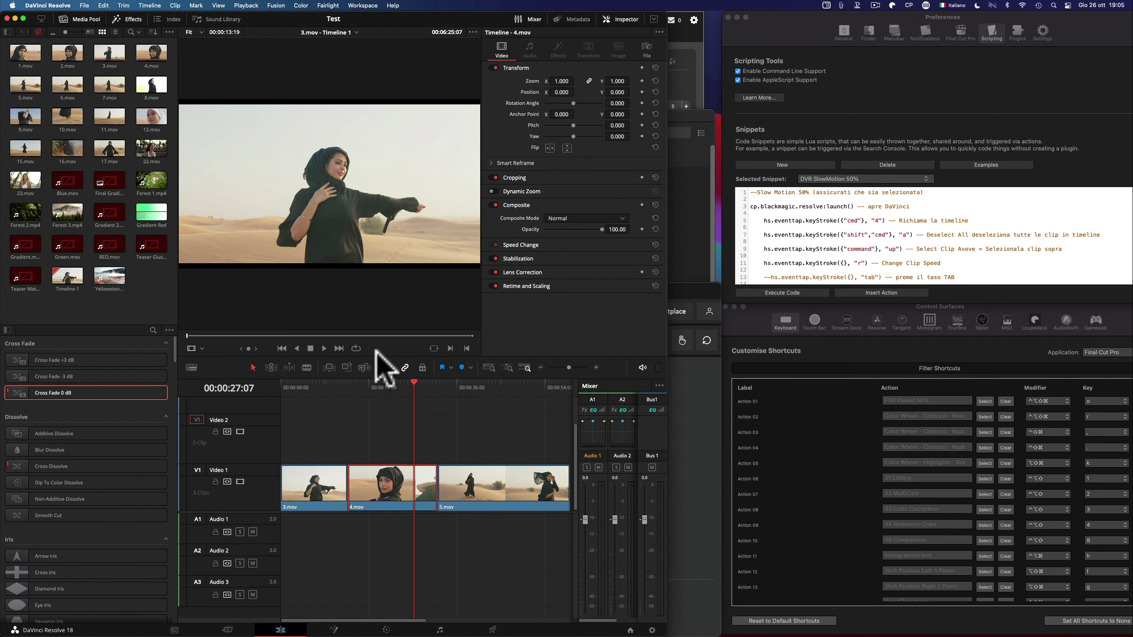
Open the clip speed settings for 3.mov and close them without changes
left_click(304, 385)
left_click(318, 497)
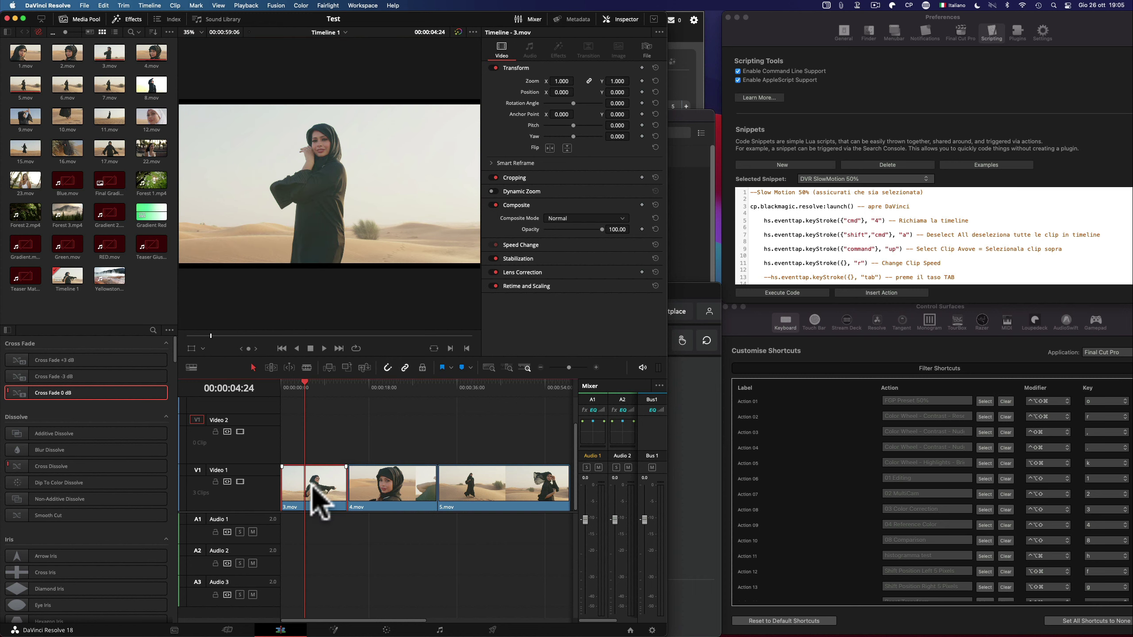
key("r")
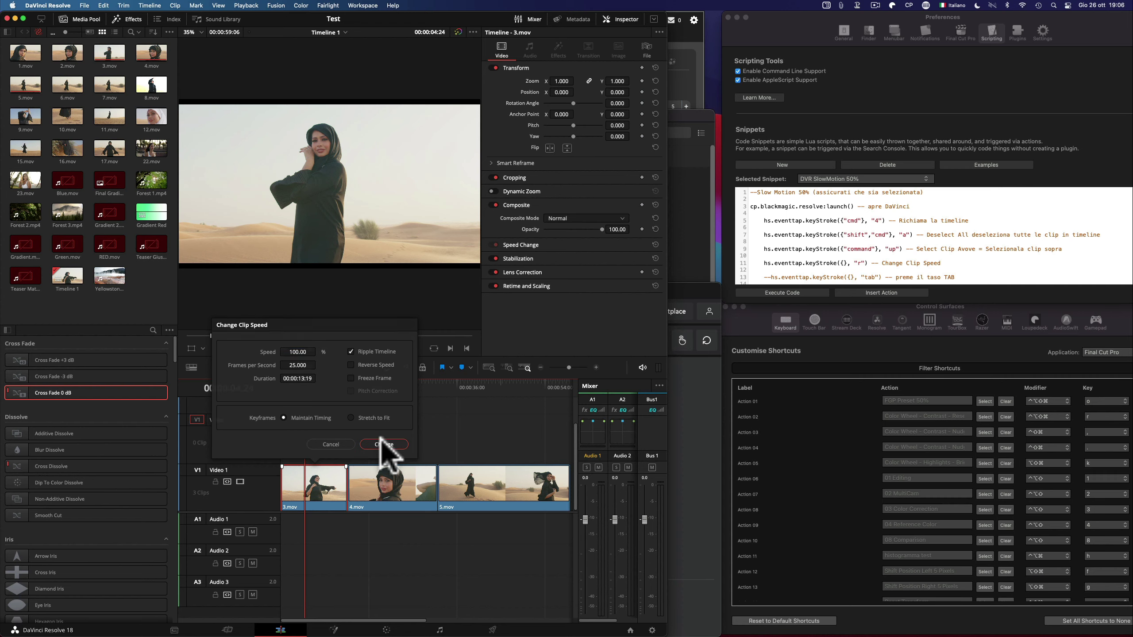
left_click(380, 440)
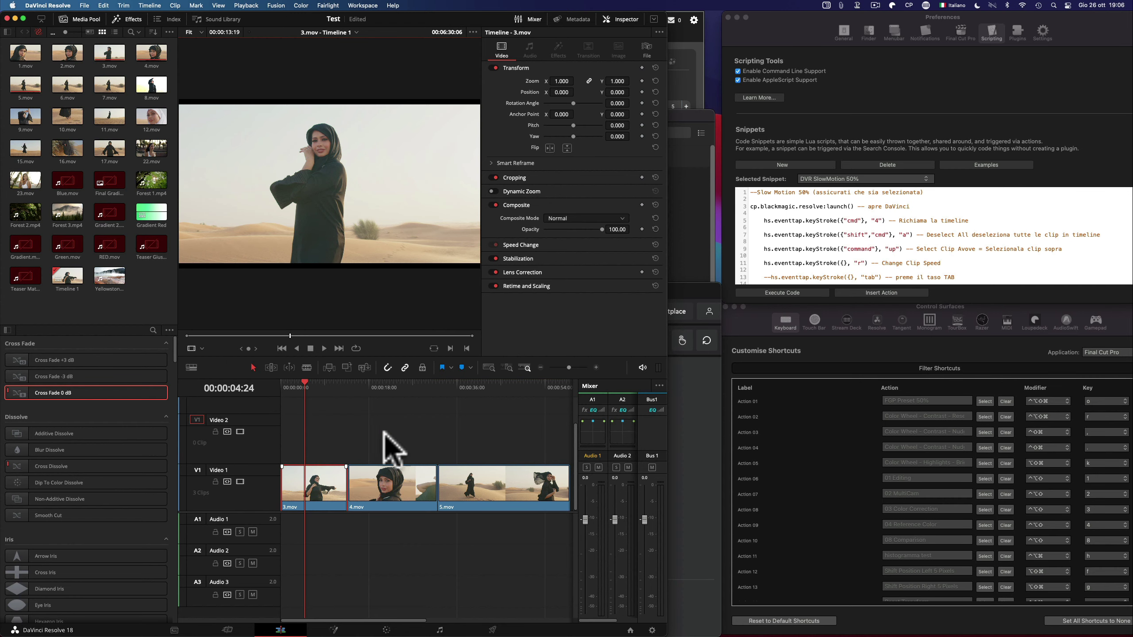
Change clip 4.mov on Video 1 to 50% speed
left_click(397, 385)
left_click(400, 481)
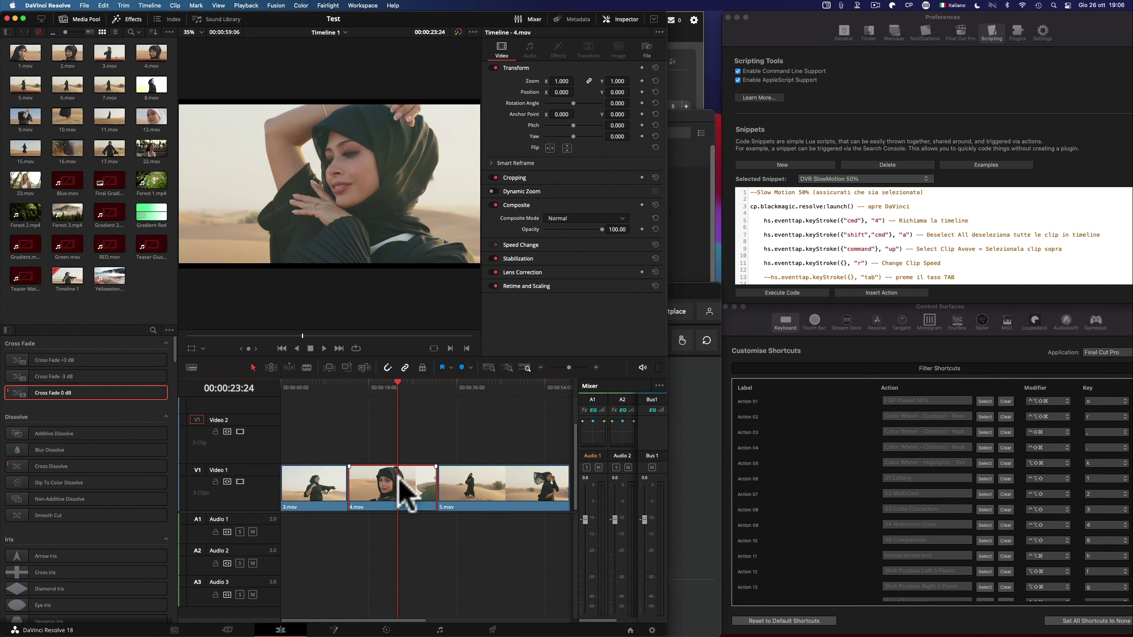
key("r")
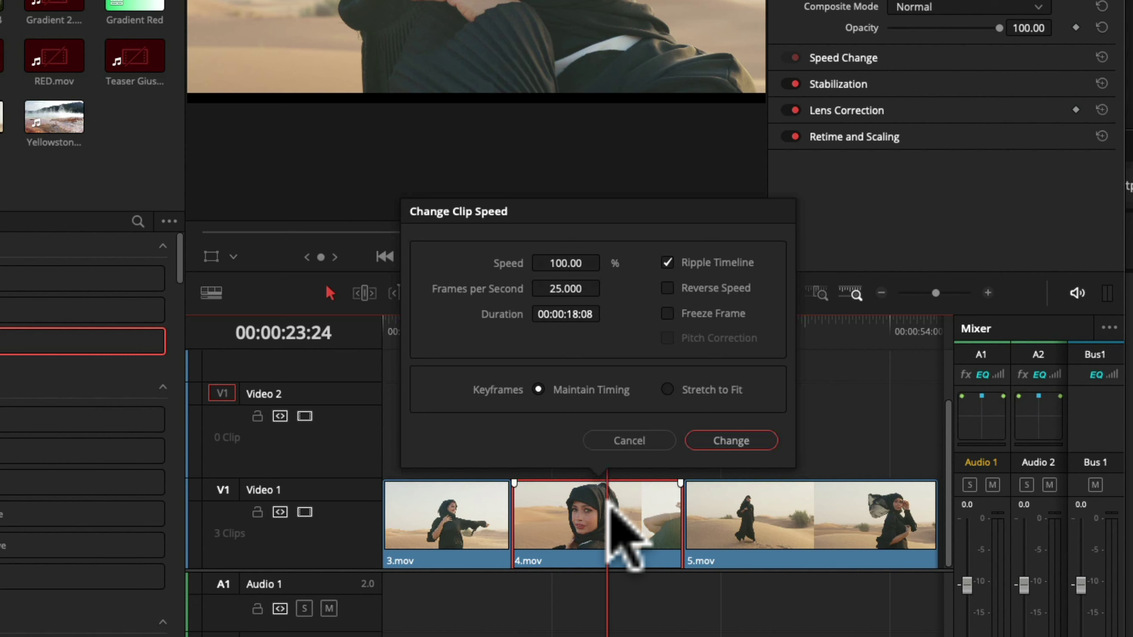
left_click(585, 263)
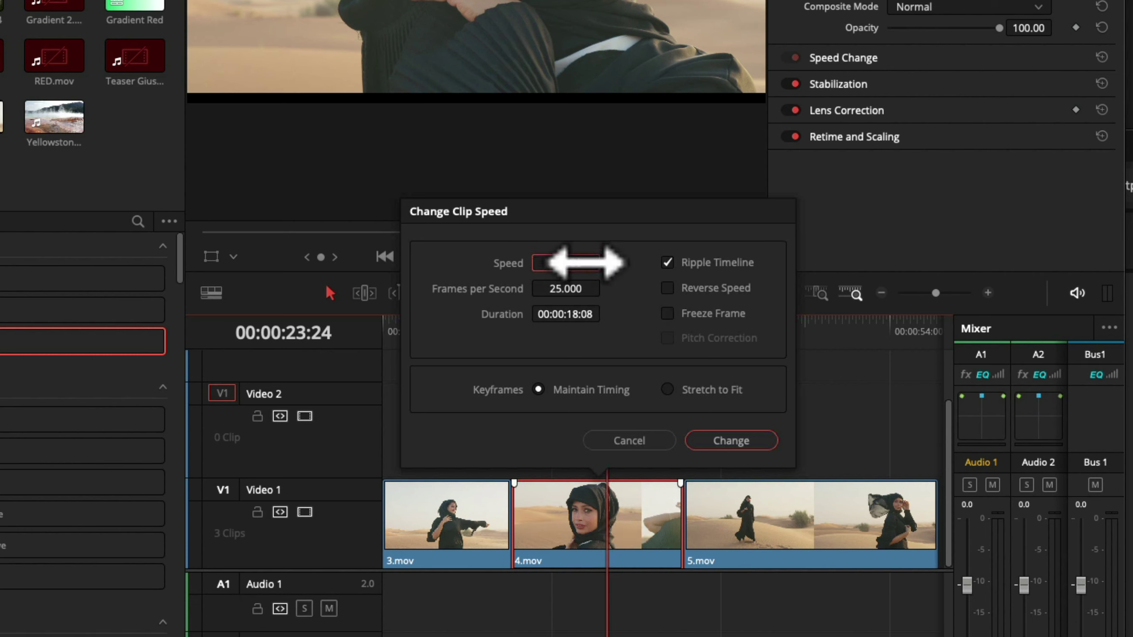
type("50")
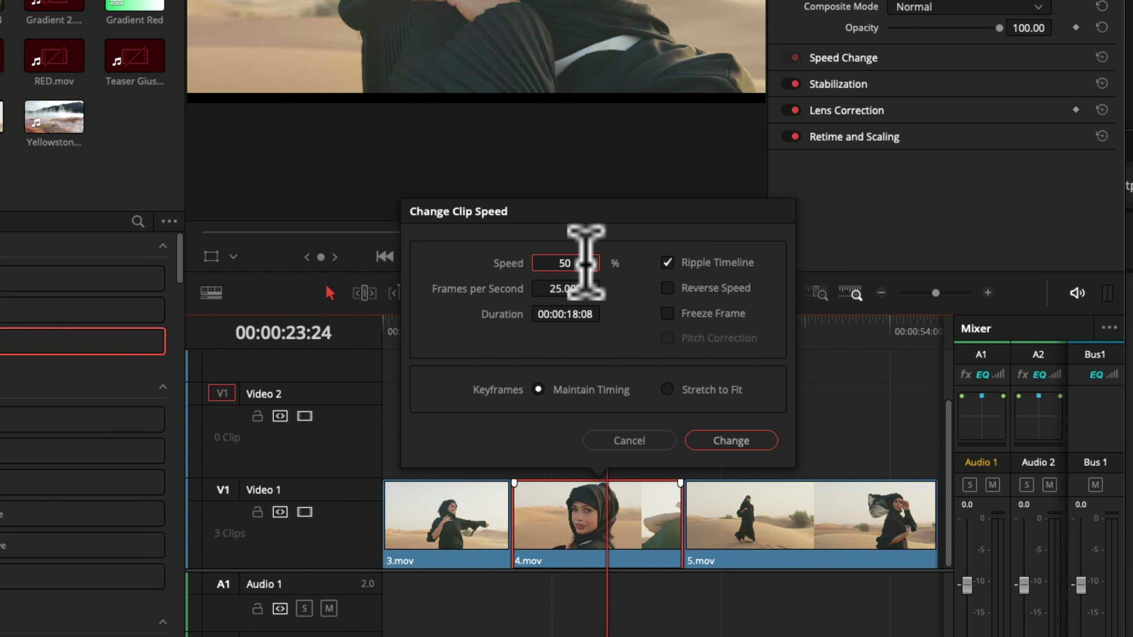
key("Tab")
left_click(723, 437)
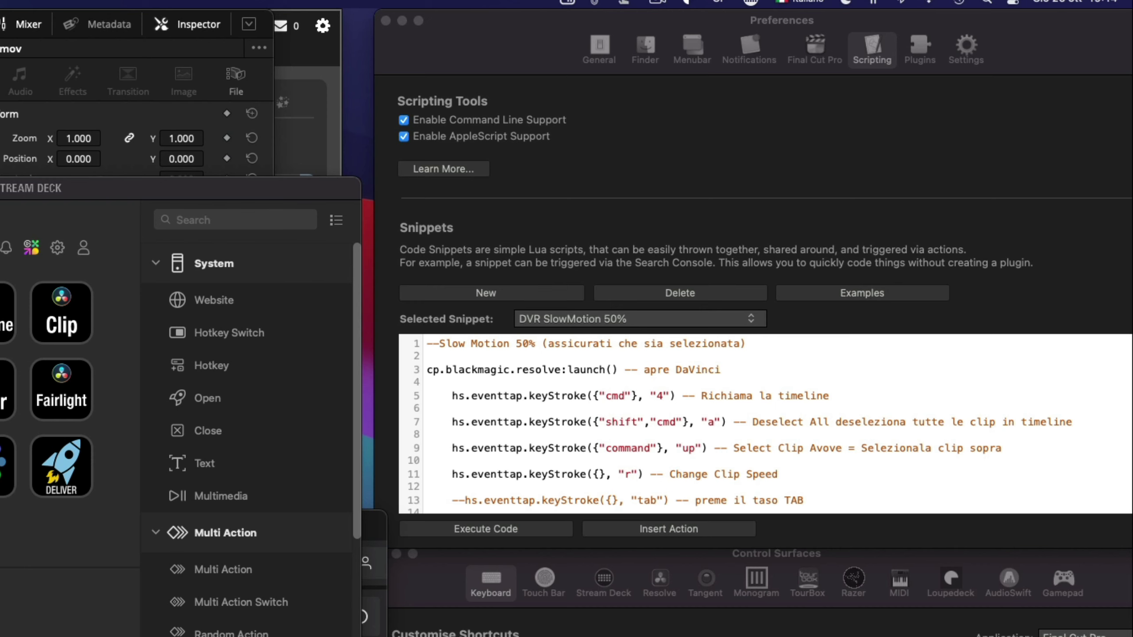
Hide the Stream Deck panel and bring the DVR SlowMotion 50% snippet preferences forward
left_click(543, 474)
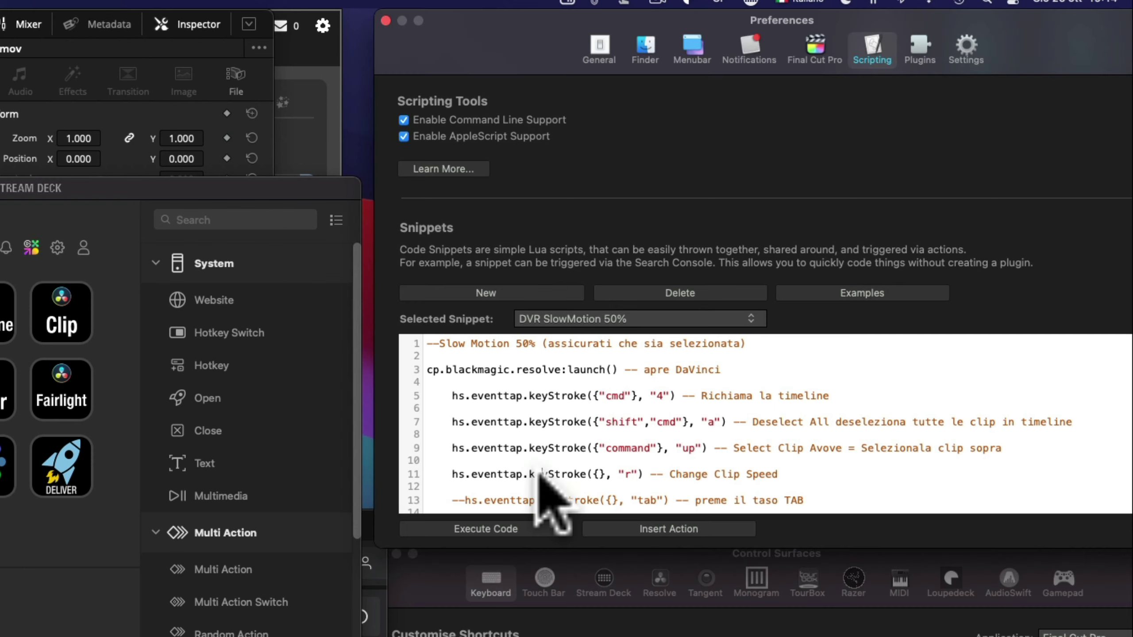
left_click(133, 209)
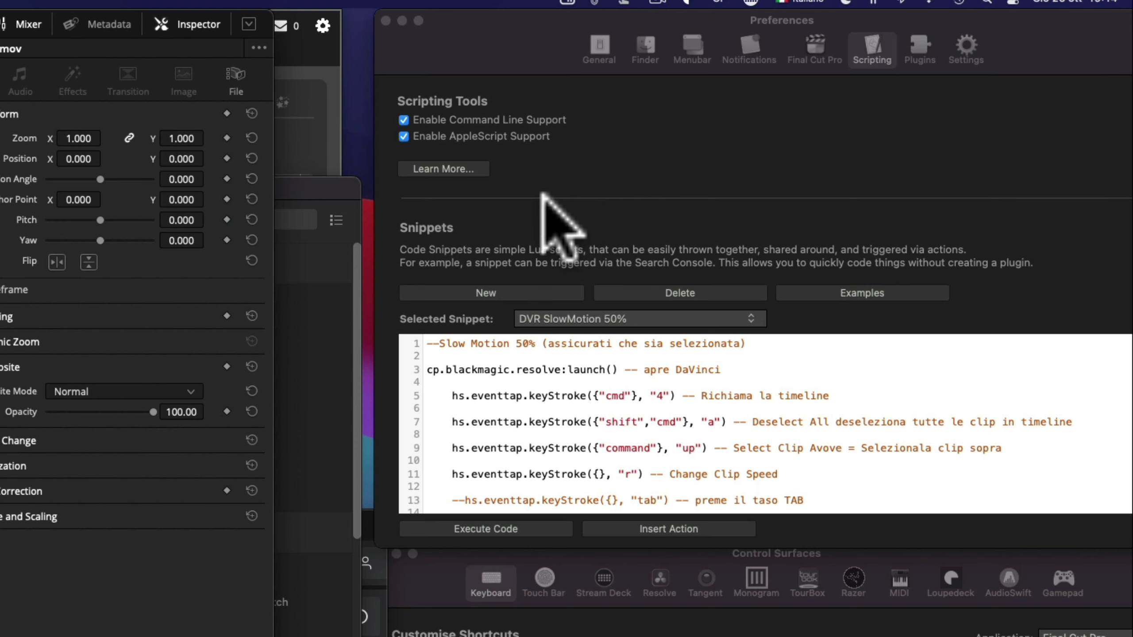
left_click(667, 234)
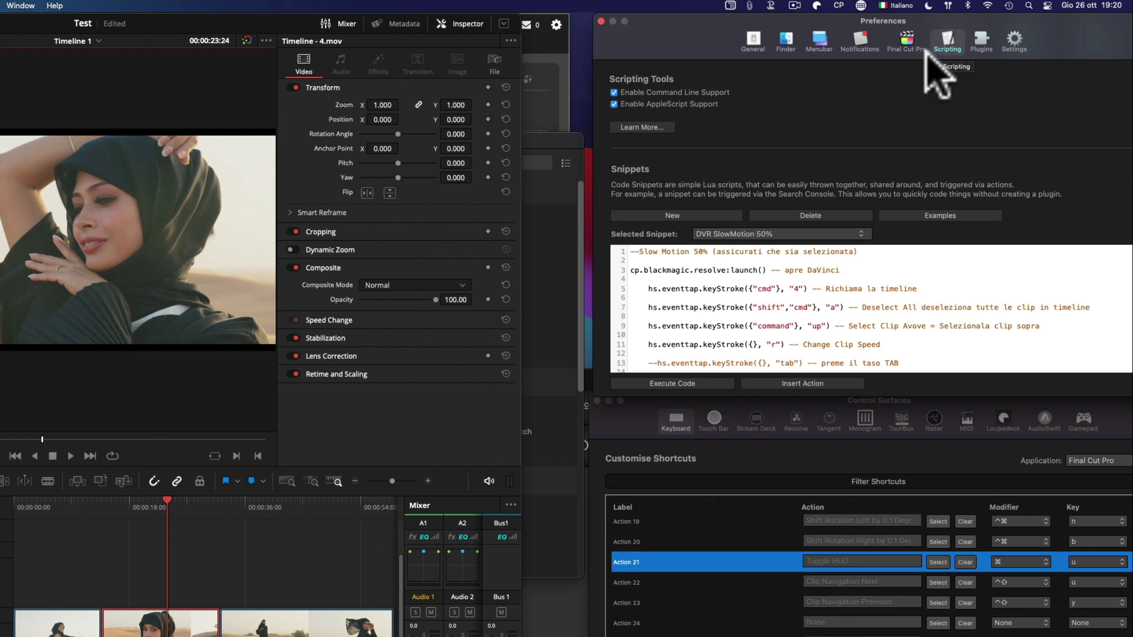
left_click(839, 6)
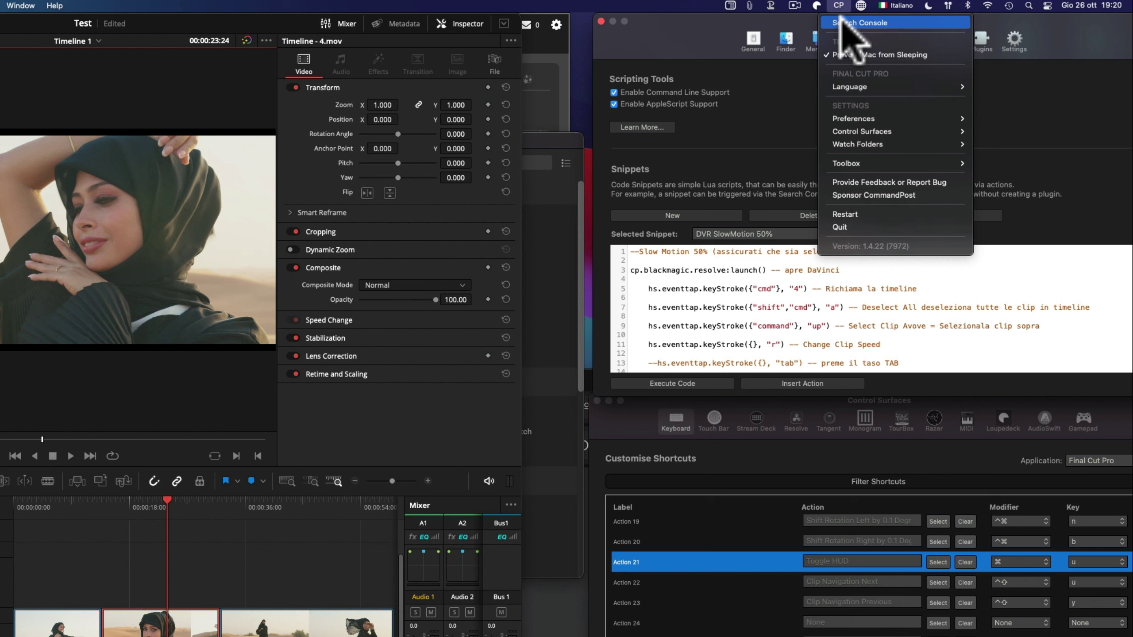
left_click(850, 35)
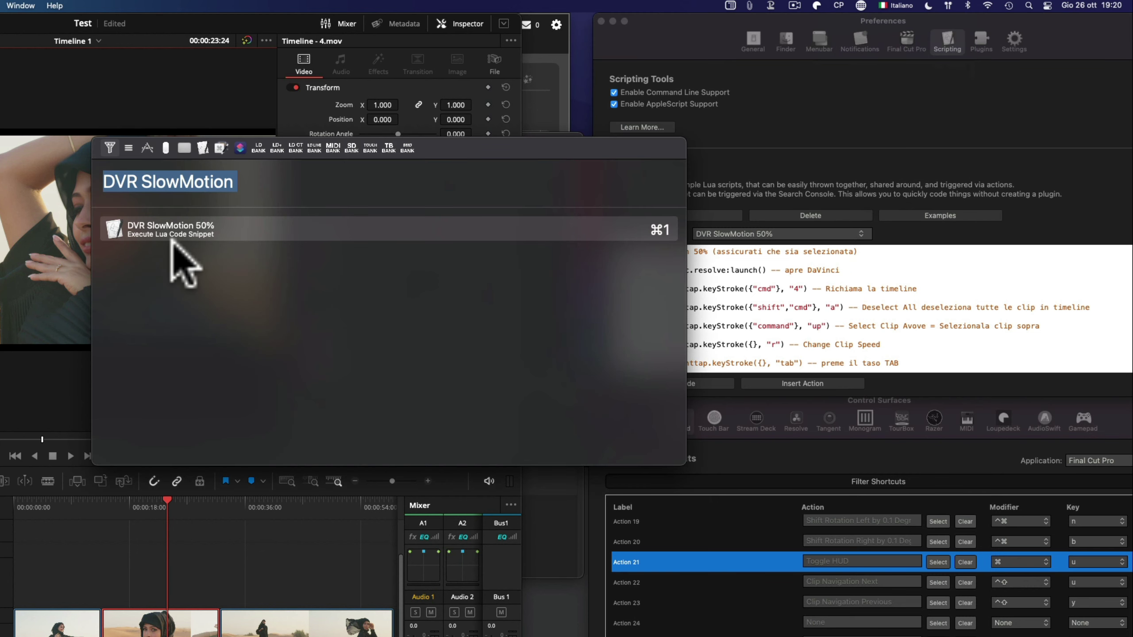
left_click(758, 149)
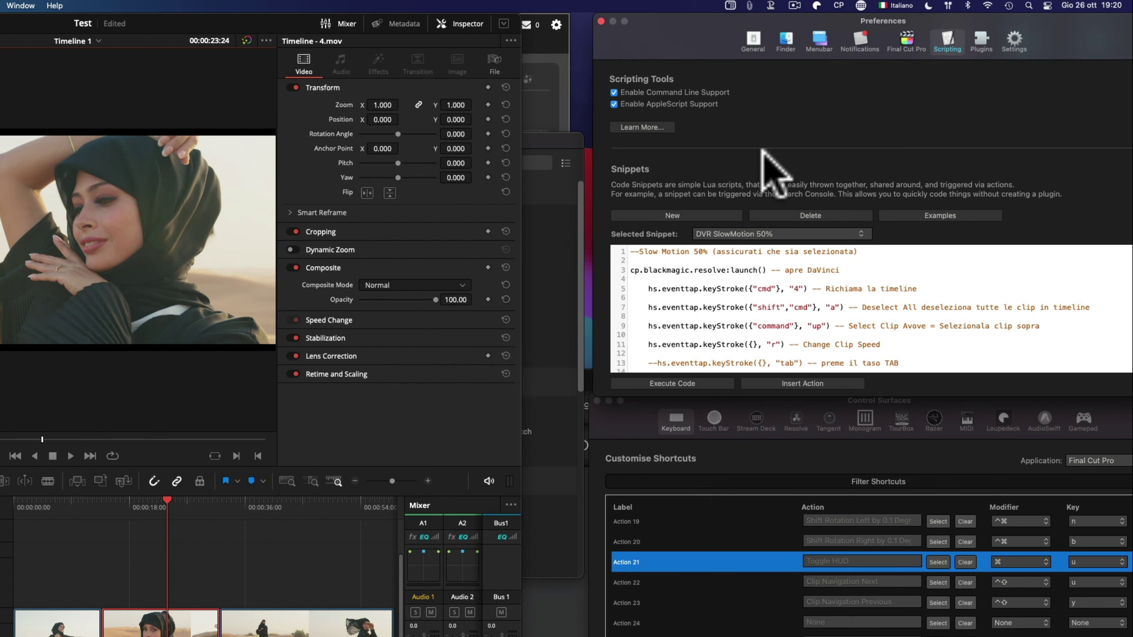
scroll(708, 279, "down", 5)
scroll(708, 279, "up", 5)
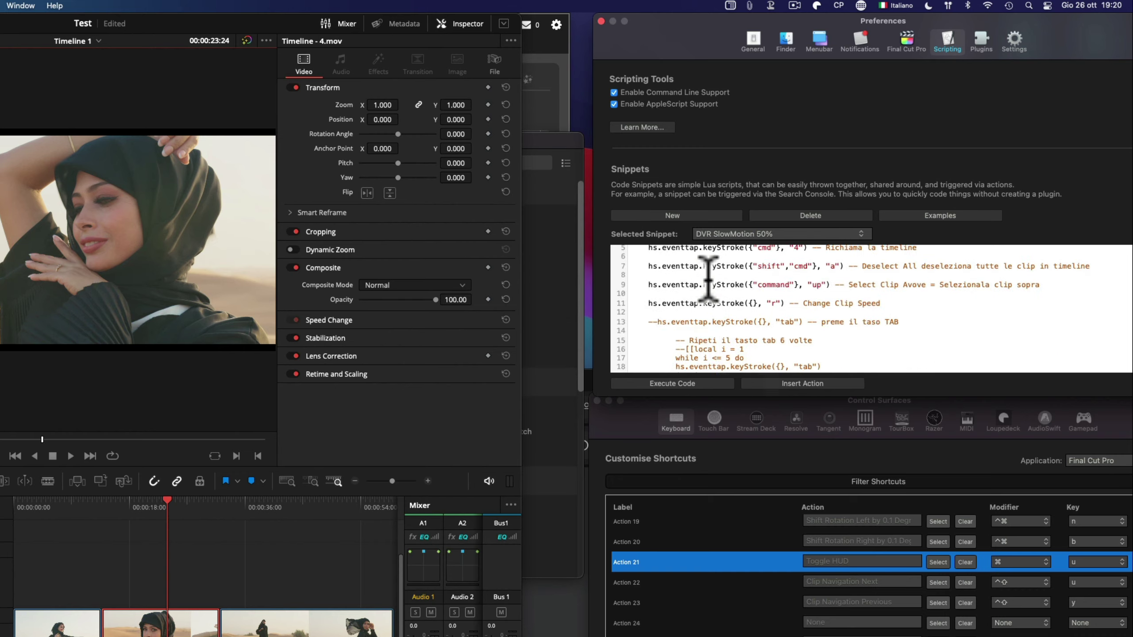
scroll(528, 400, "down", 5)
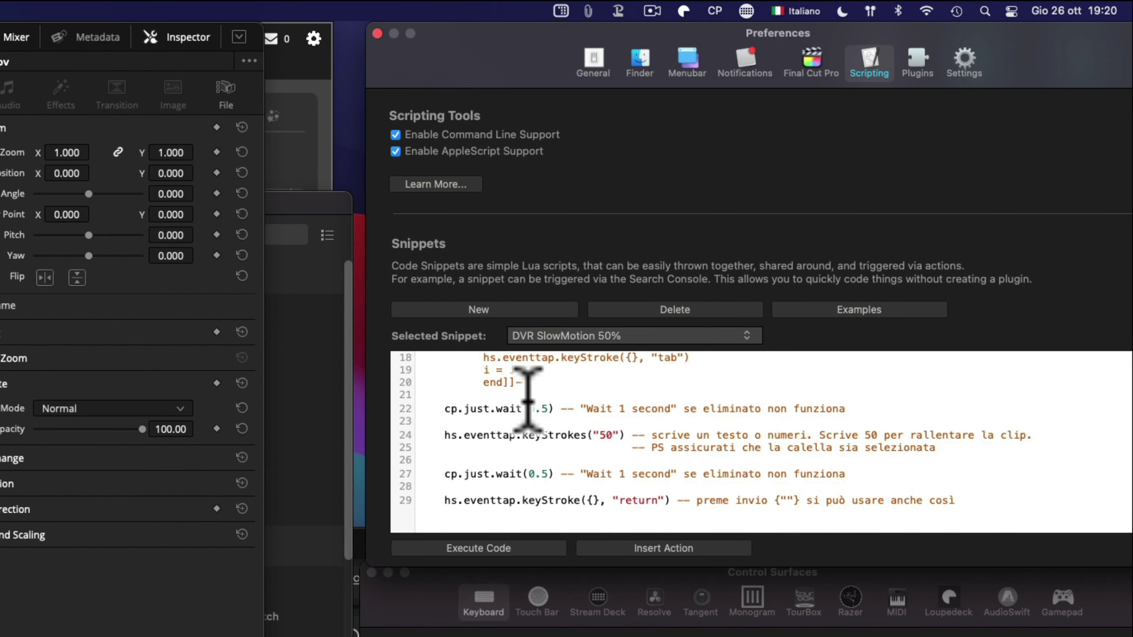
scroll(528, 400, "up", 5)
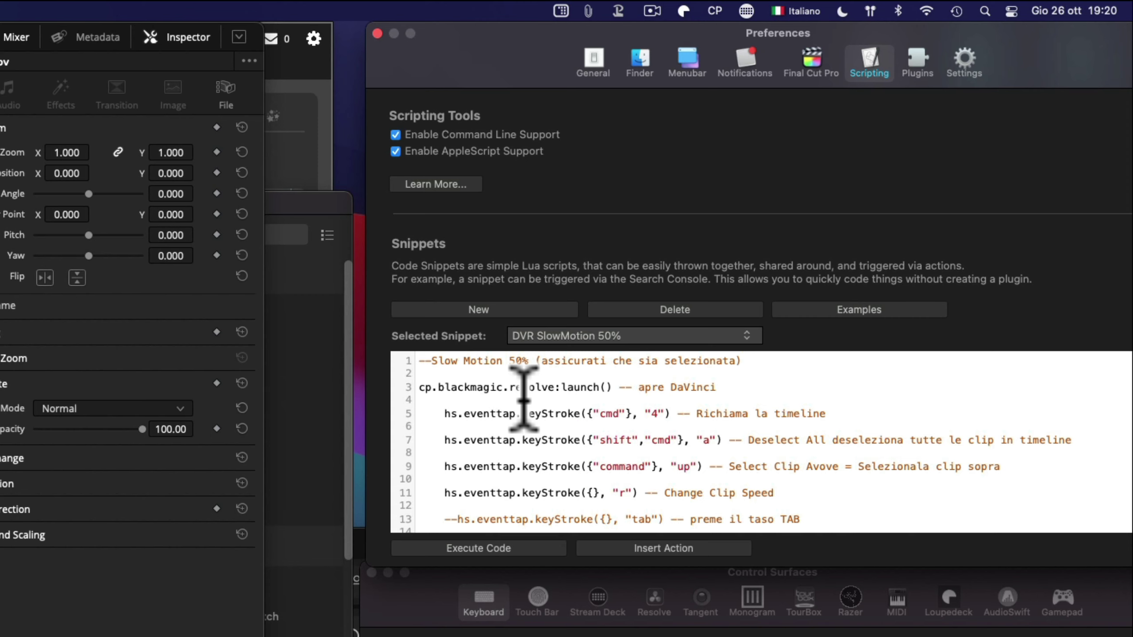
left_click(506, 308)
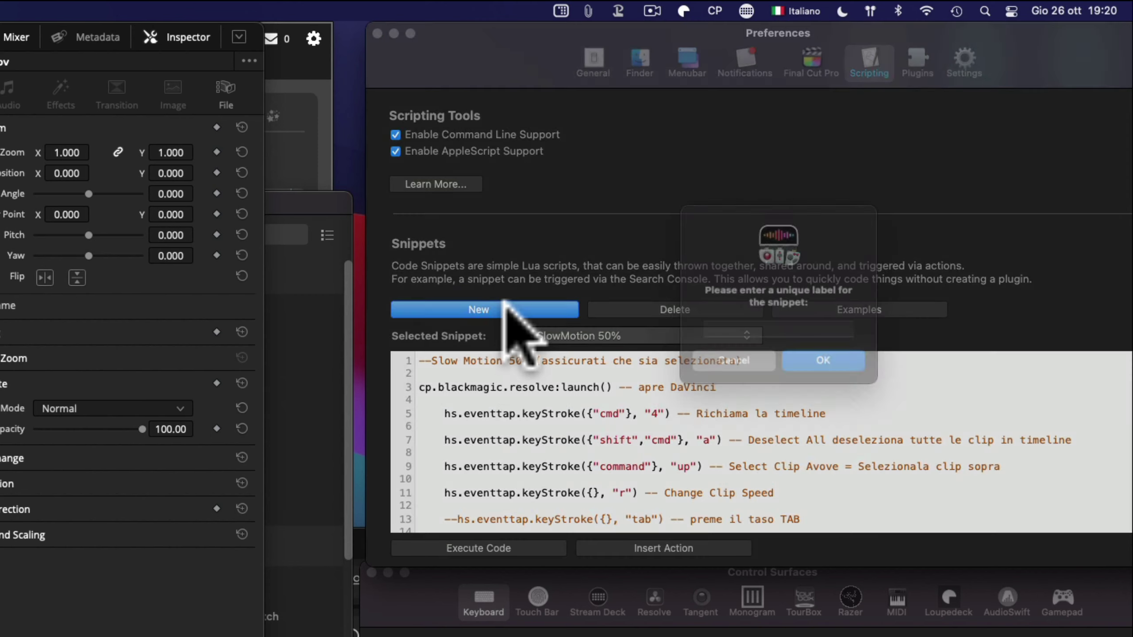
left_click(744, 359)
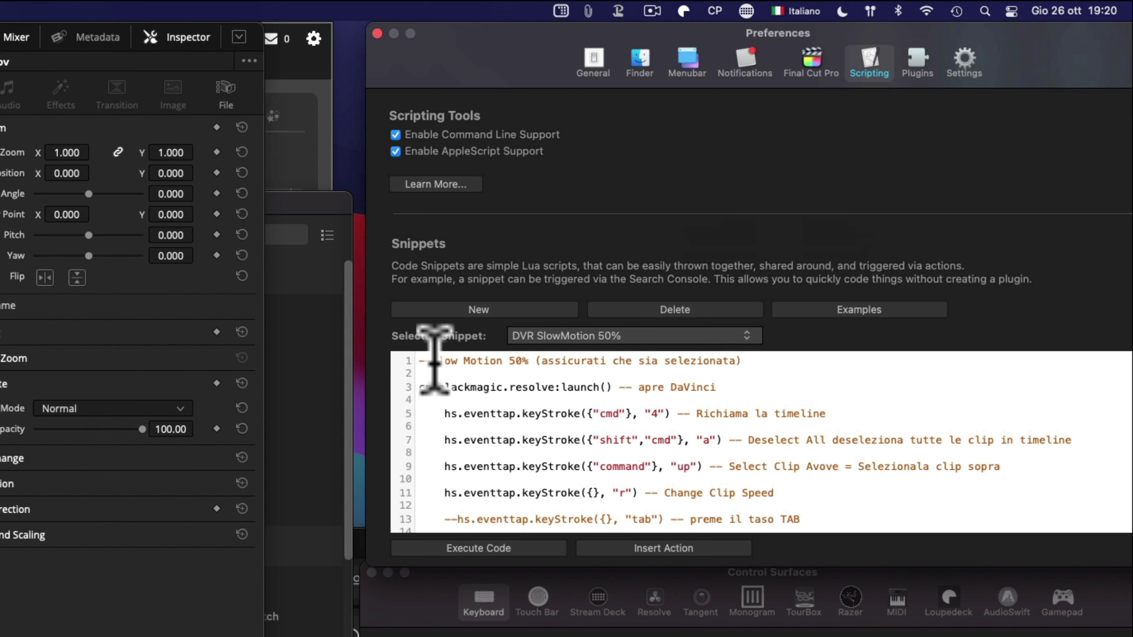
left_click(432, 361)
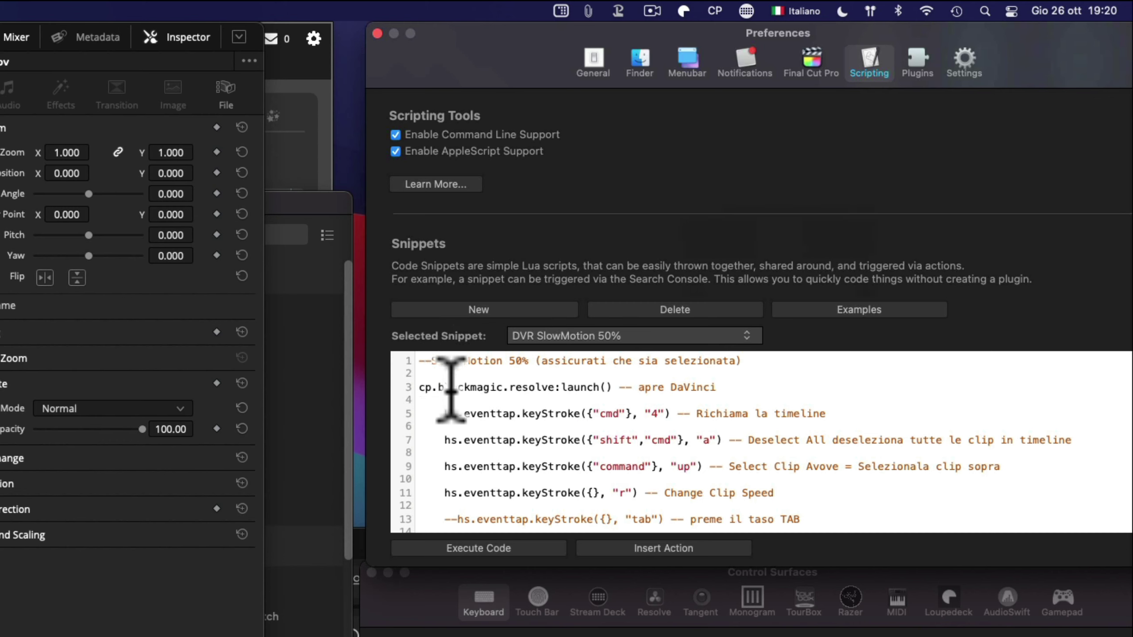
type("--")
key("BackSpace")
key("BackSpace")
key("BackSpace")
key("BackSpace")
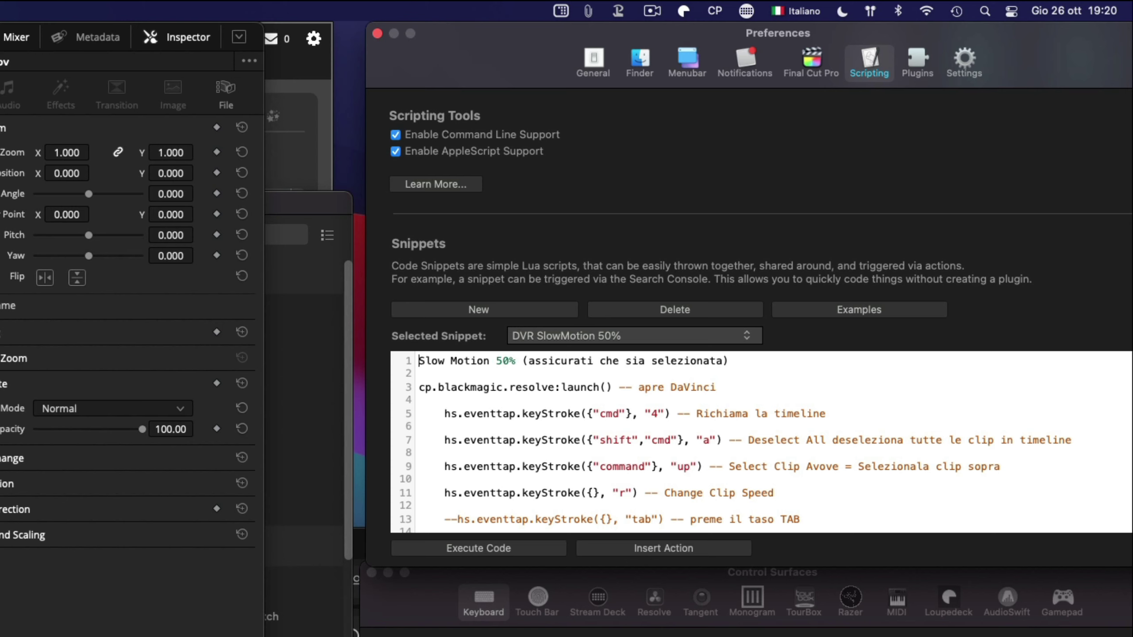
type("--")
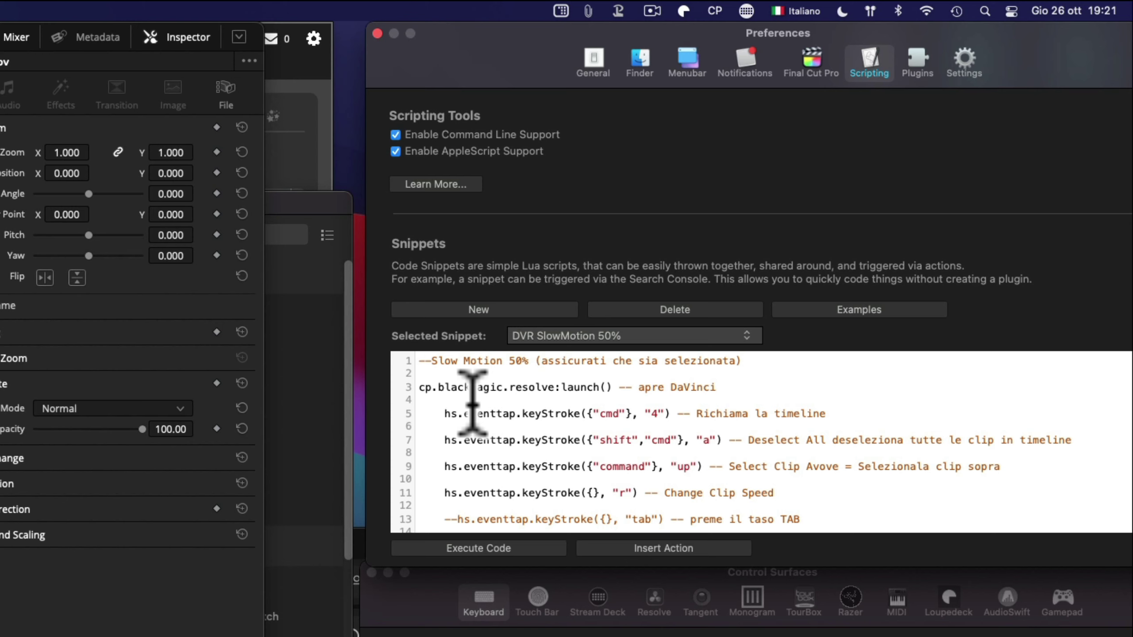
Review the snippet, highlighting 'command' on line 9 and '4' on line 5 without editing
left_click(445, 413)
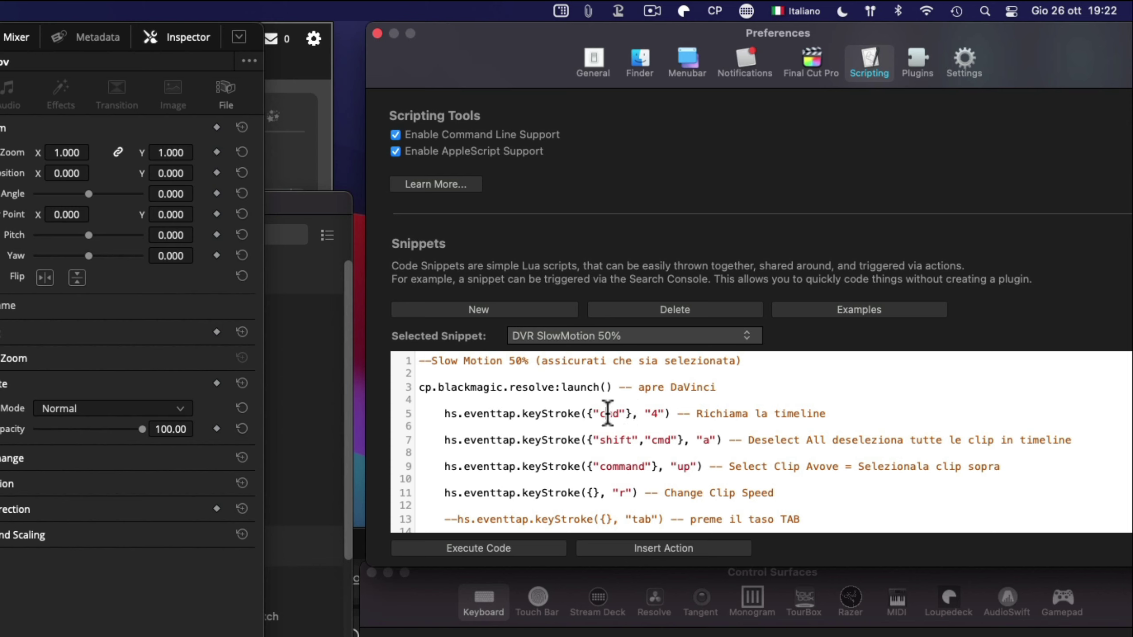
double_click(623, 466)
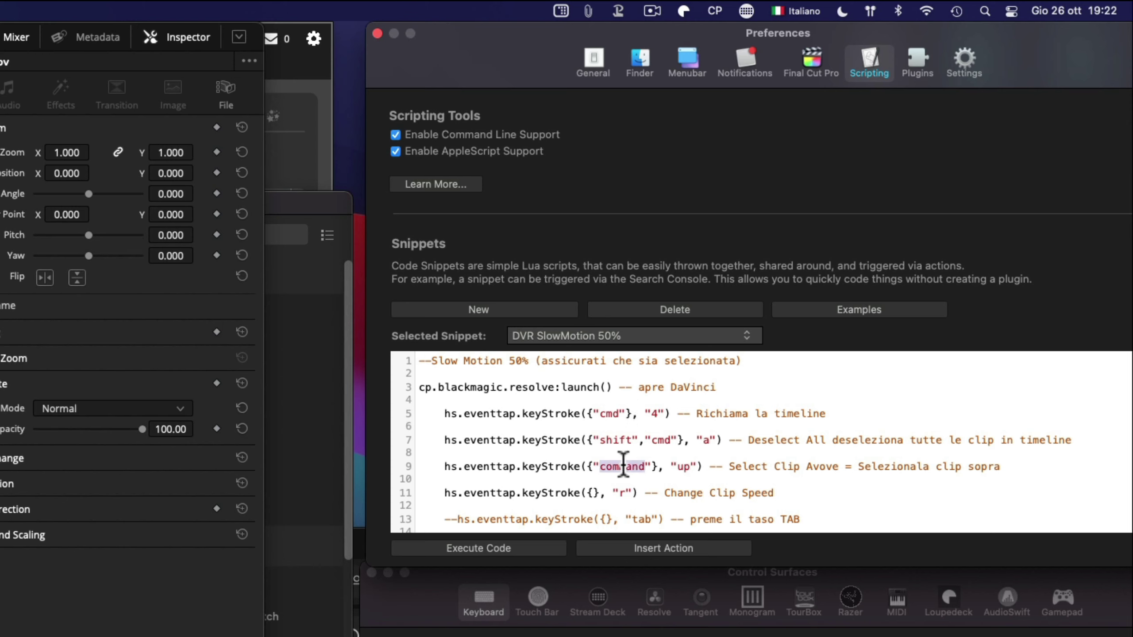
left_click(656, 413)
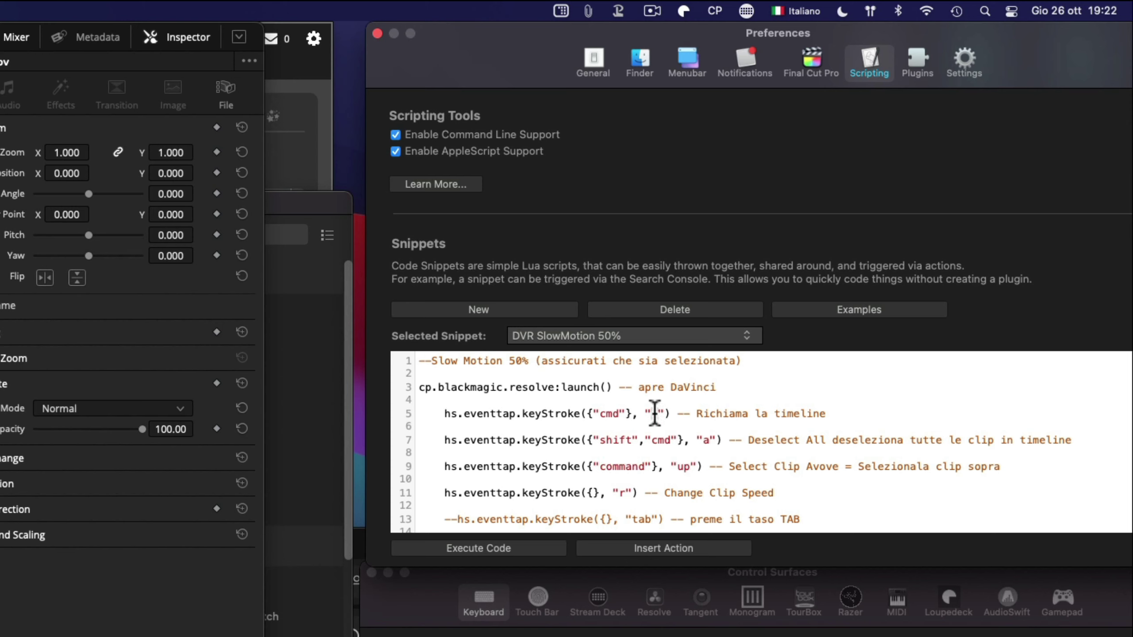
double_click(655, 413)
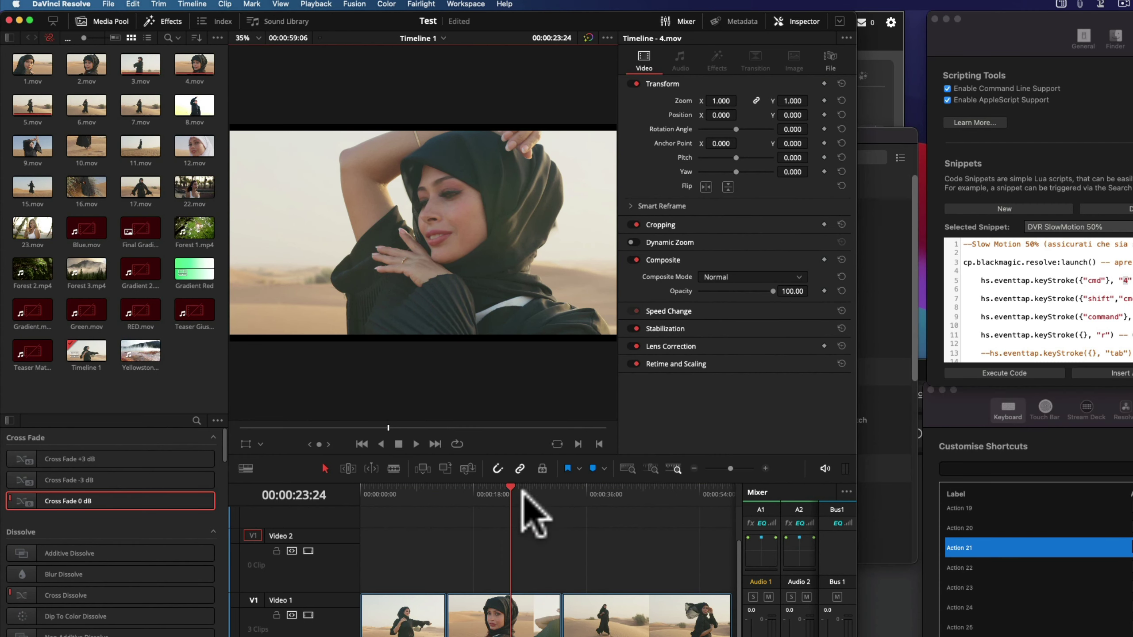
left_click(530, 558)
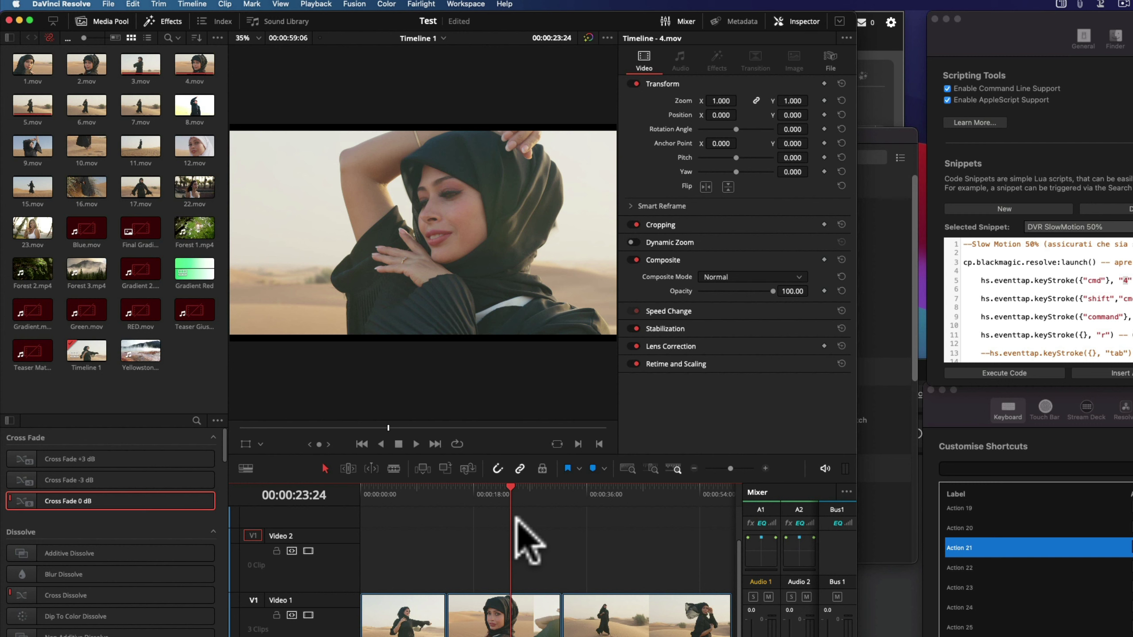
left_click(443, 99)
left_click(489, 533)
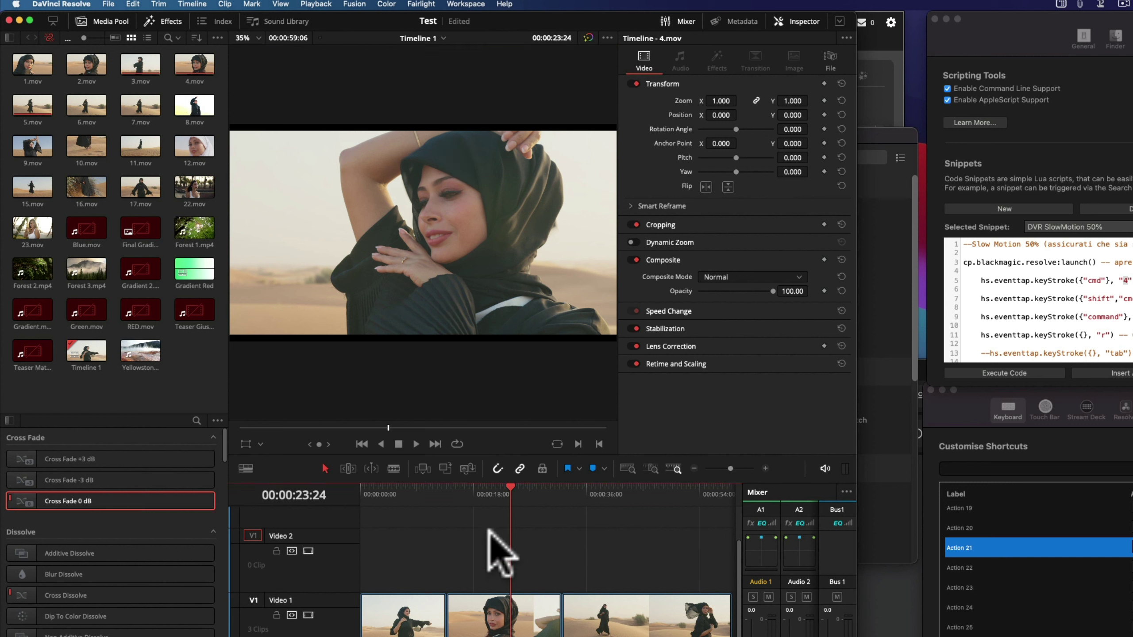
scroll(430, 253, "up", 1)
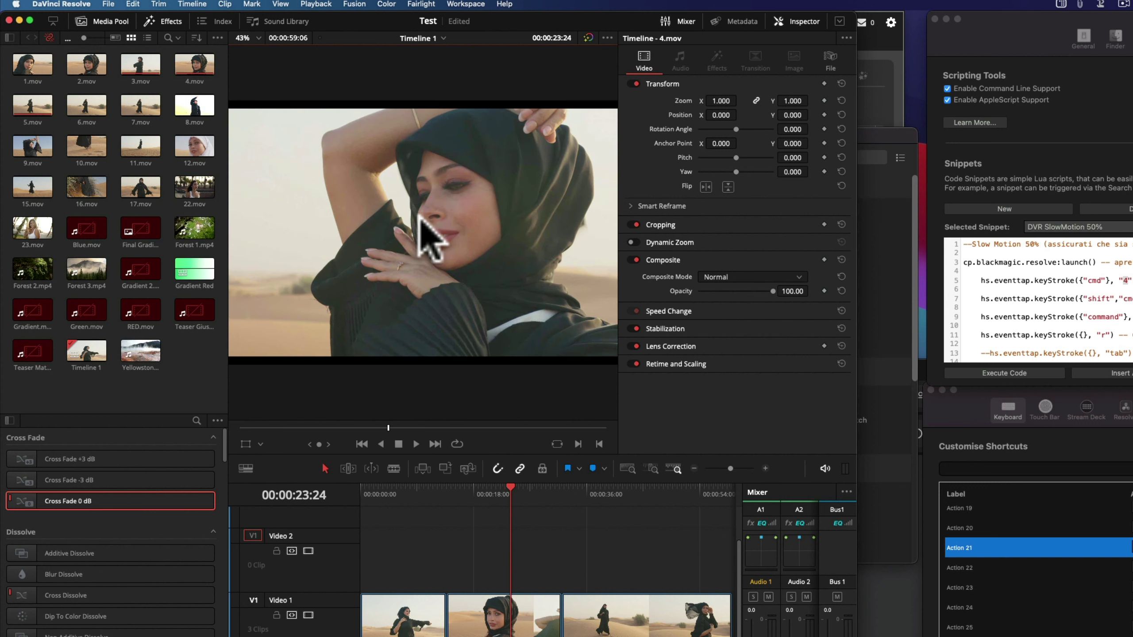
scroll(428, 236, "up", 1)
scroll(431, 241, "down", 2)
scroll(430, 241, "up", 1)
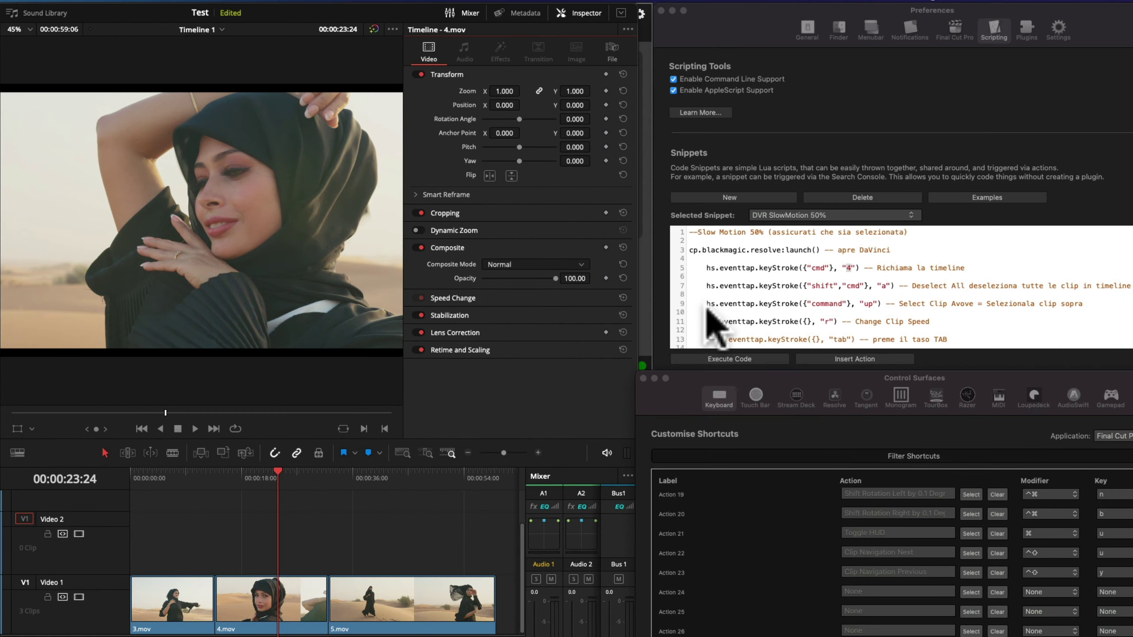
Switch to DaVinci Resolve, set the playhead to 00:00:26:19 and show the Edit menu
left_click(760, 267)
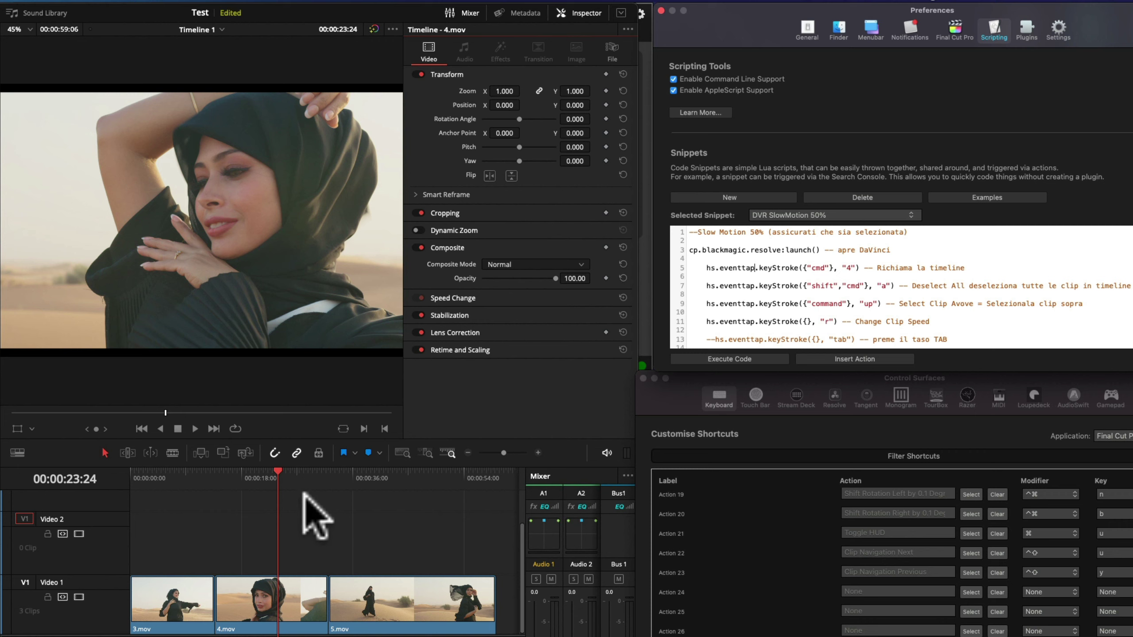
left_click(294, 489)
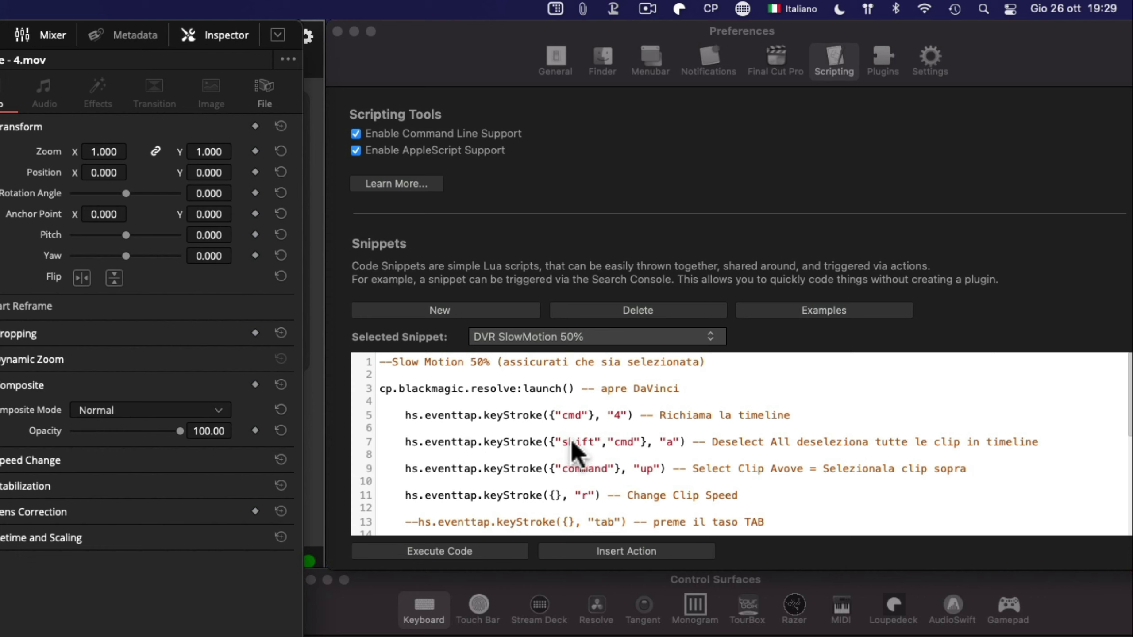
double_click(669, 442)
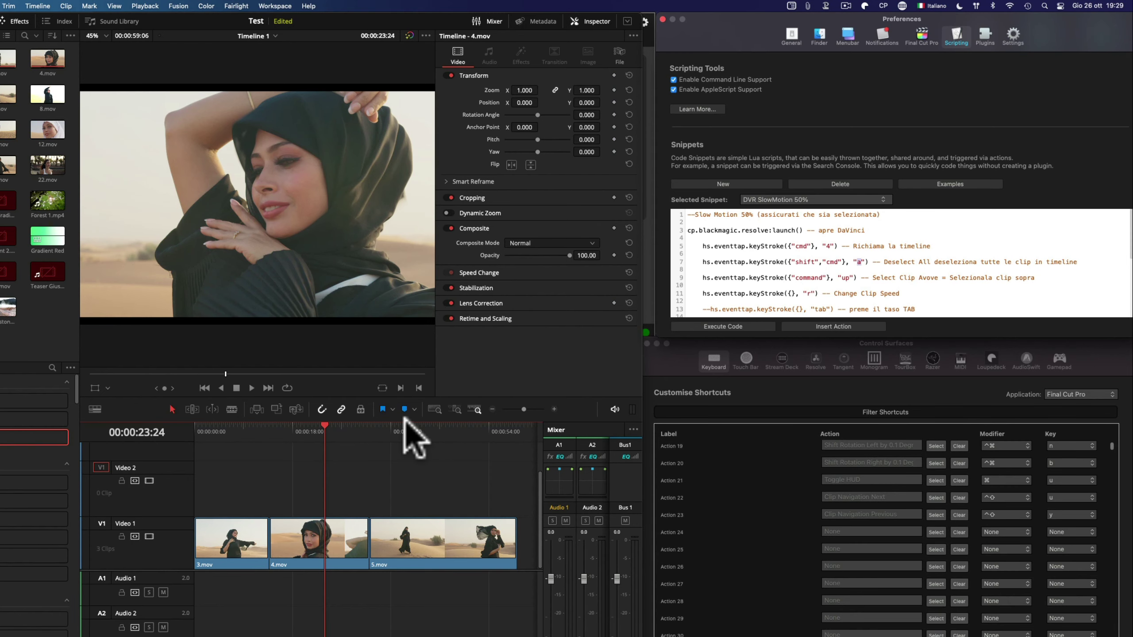
left_click(340, 429)
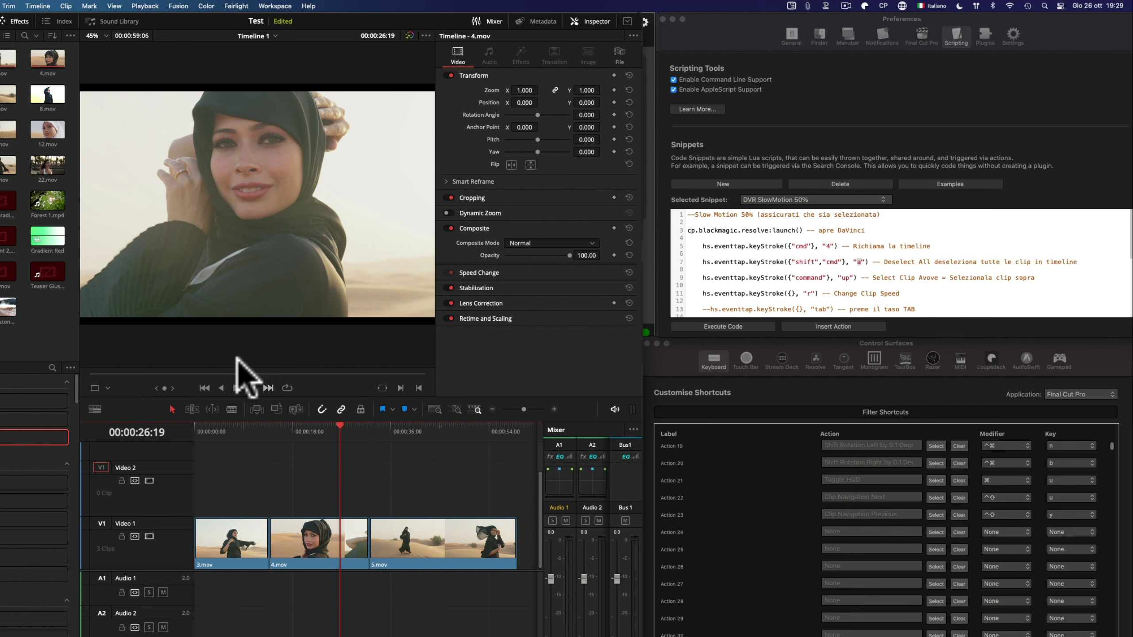
left_click(117, 7)
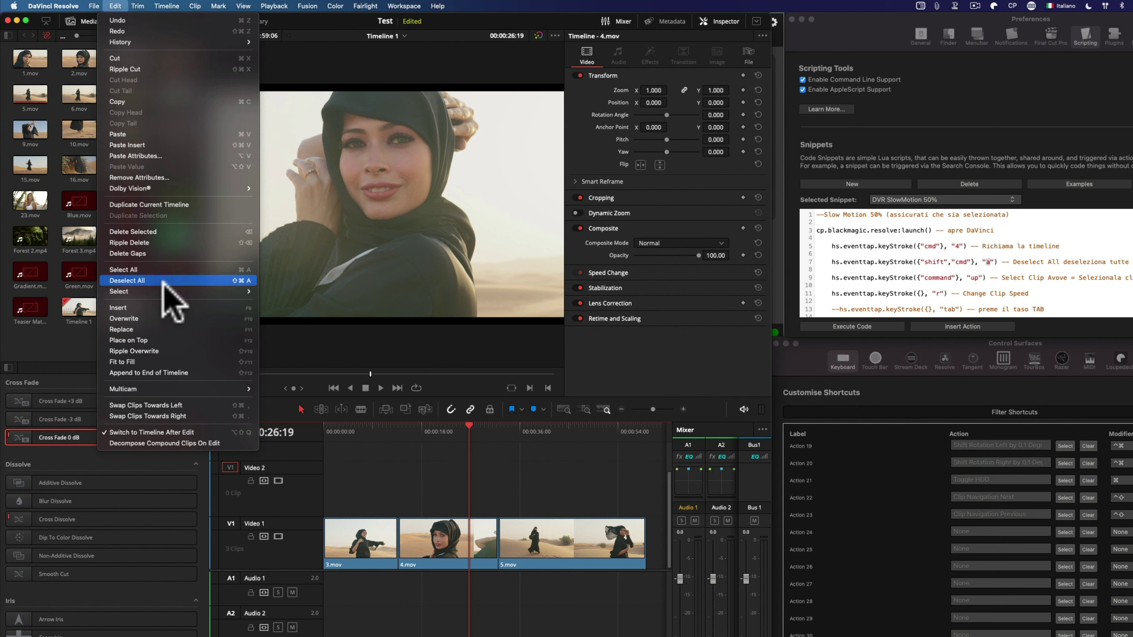
Select clip 4.mov with Edit > Select > Above and move the playhead later
mouse_move(187, 291)
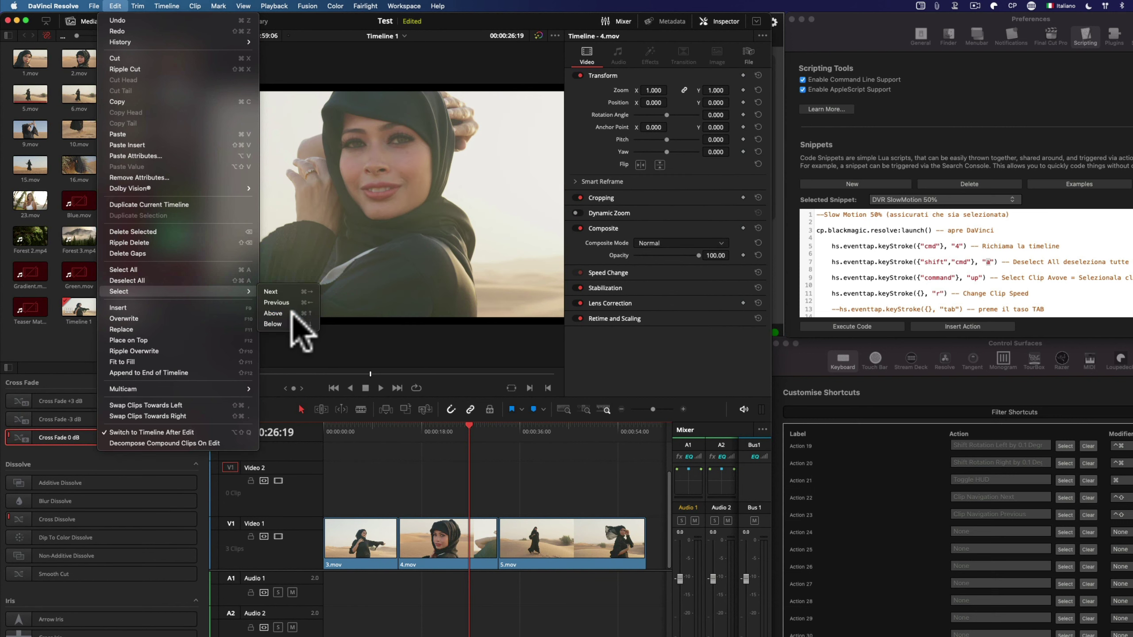
left_click(294, 314)
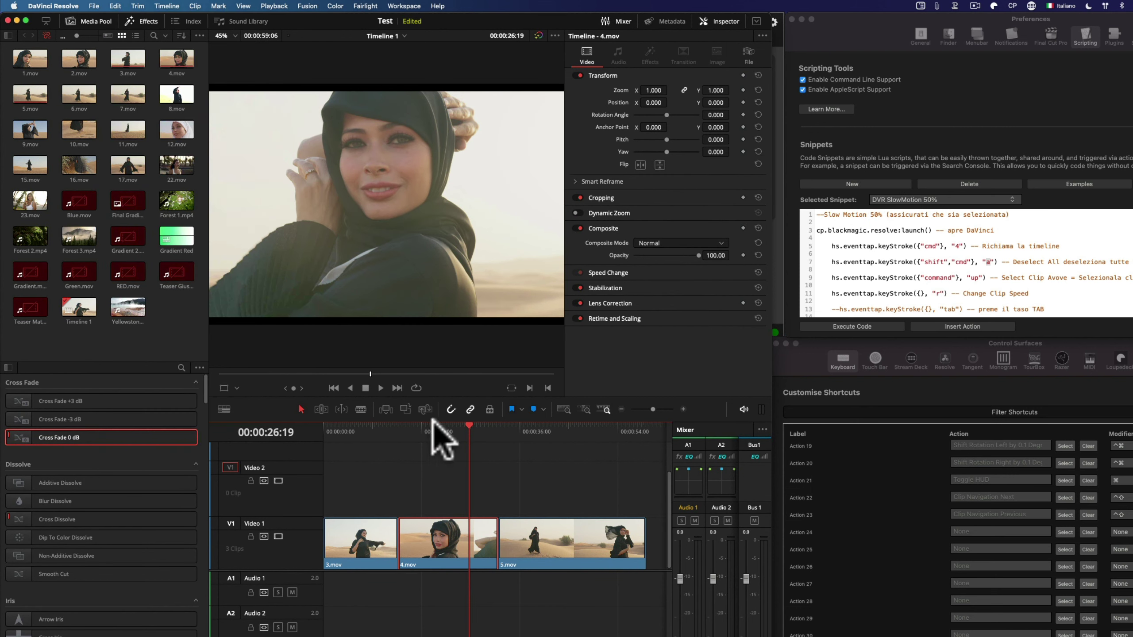
left_click_drag(464, 430, 543, 429)
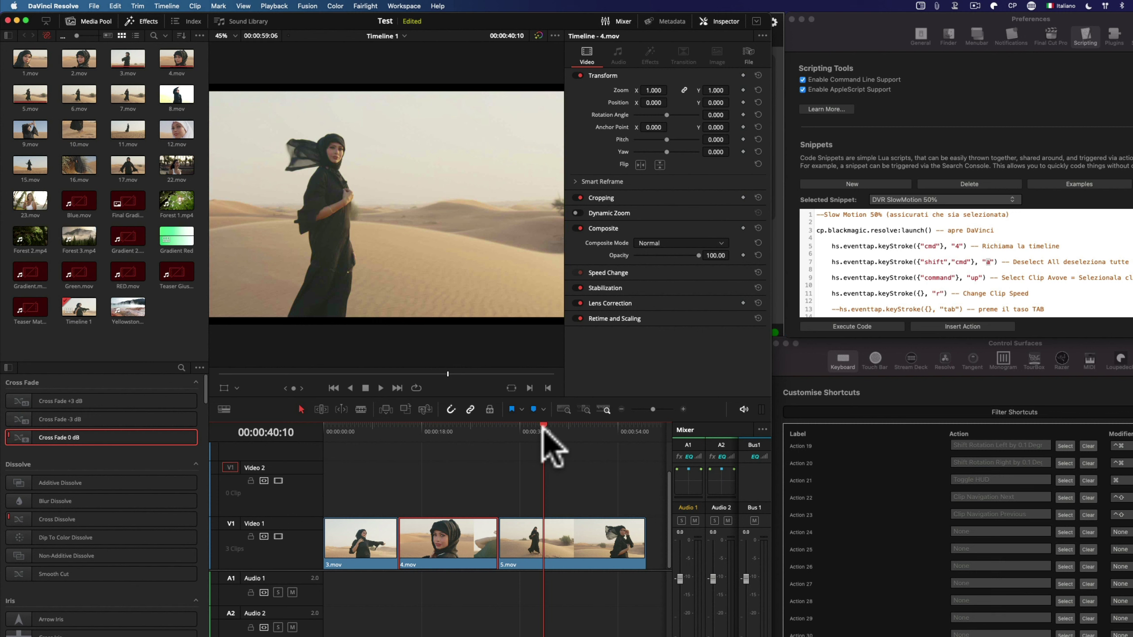
Clear all clip selection with Edit > Deselect All and set the playhead to 00:00:43:05
left_click(115, 5)
mouse_move(163, 291)
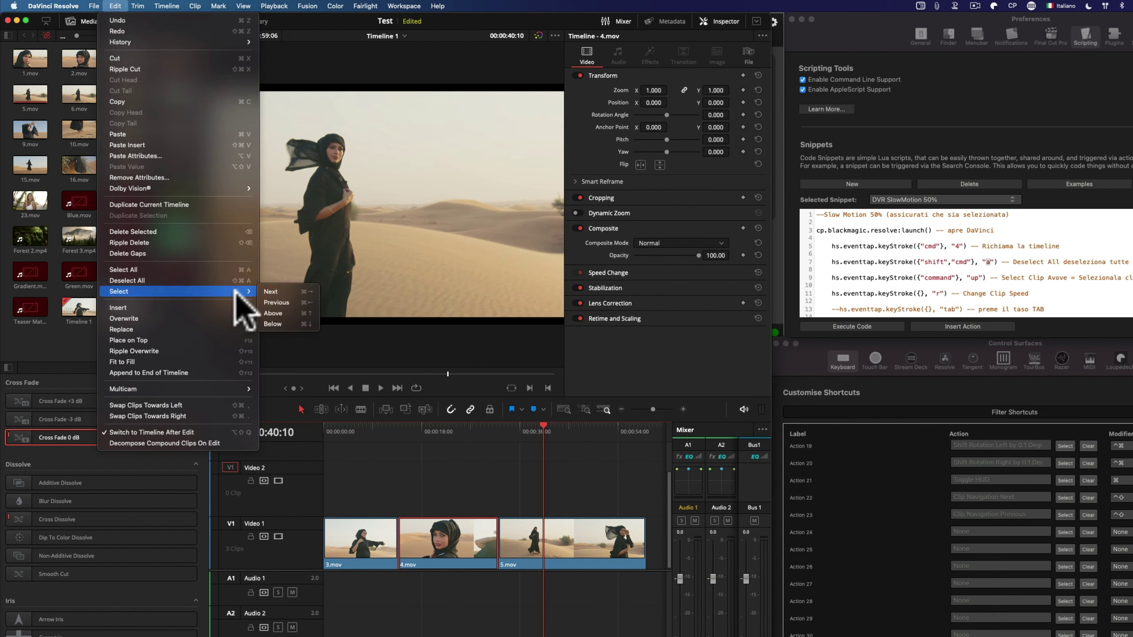
left_click(293, 314)
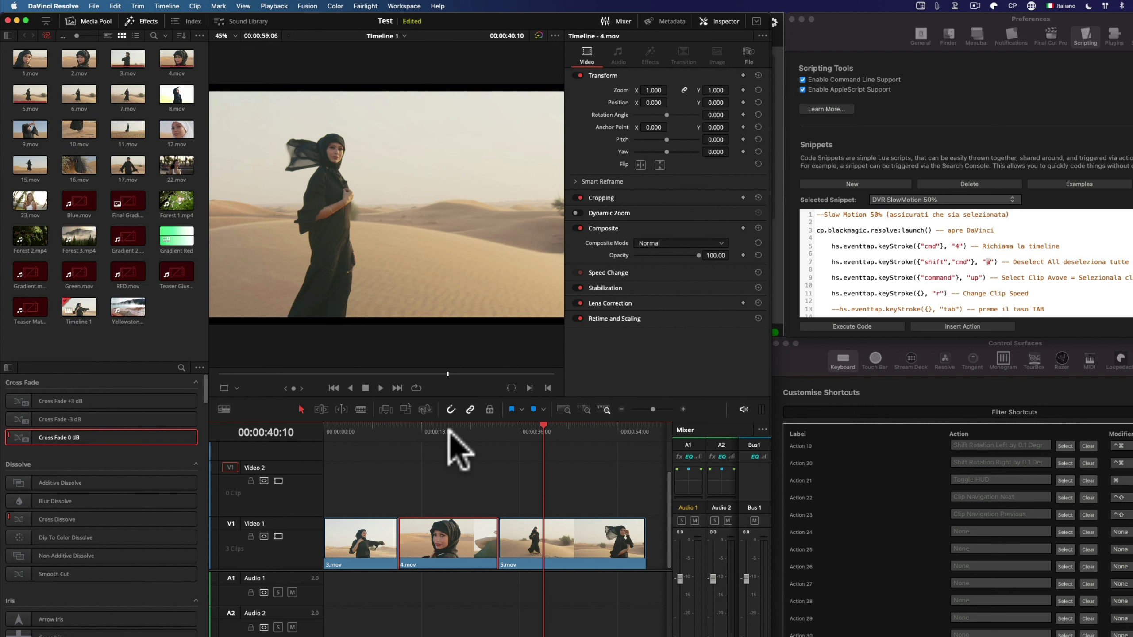
left_click(115, 6)
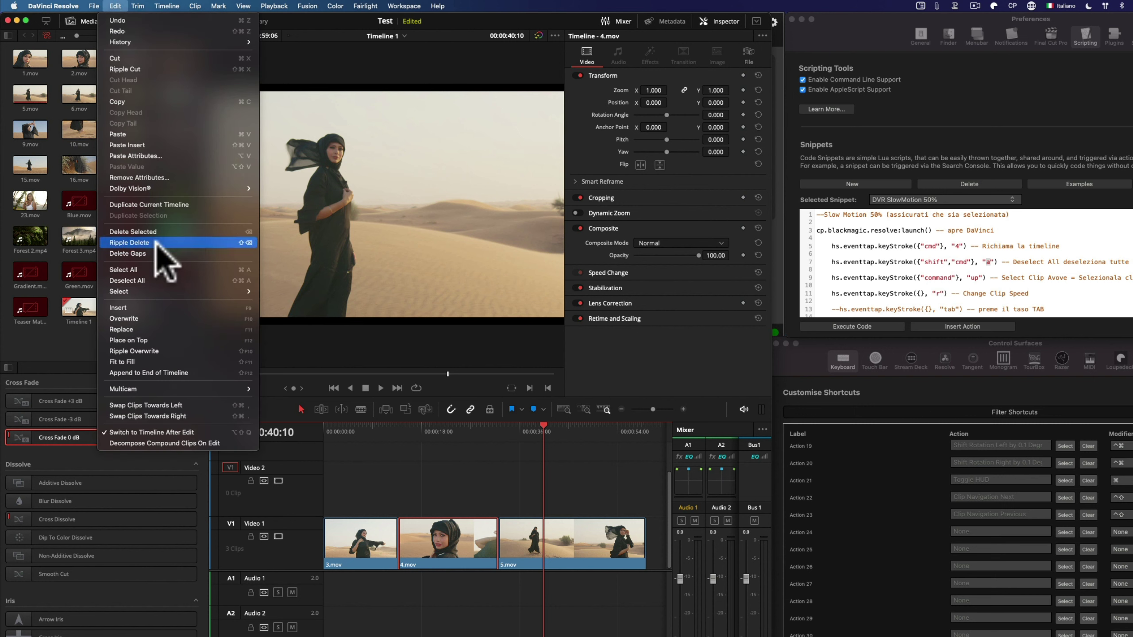
left_click(159, 279)
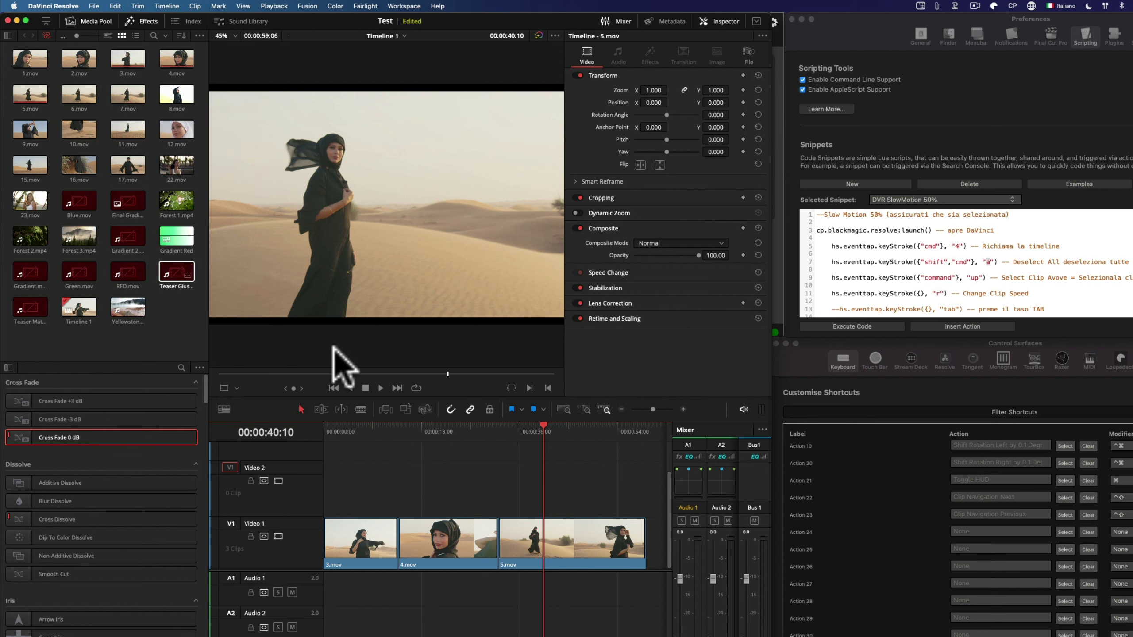
left_click(558, 431)
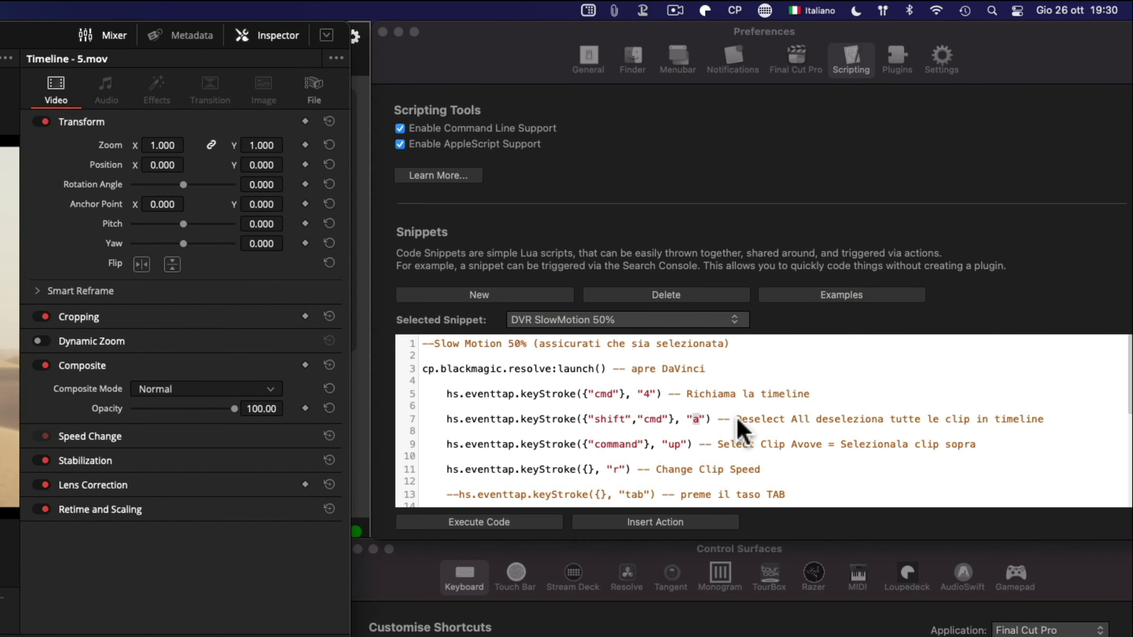
Fix the misspelling 'Avove' to 'Above' in line 9's comment
left_click(1011, 263)
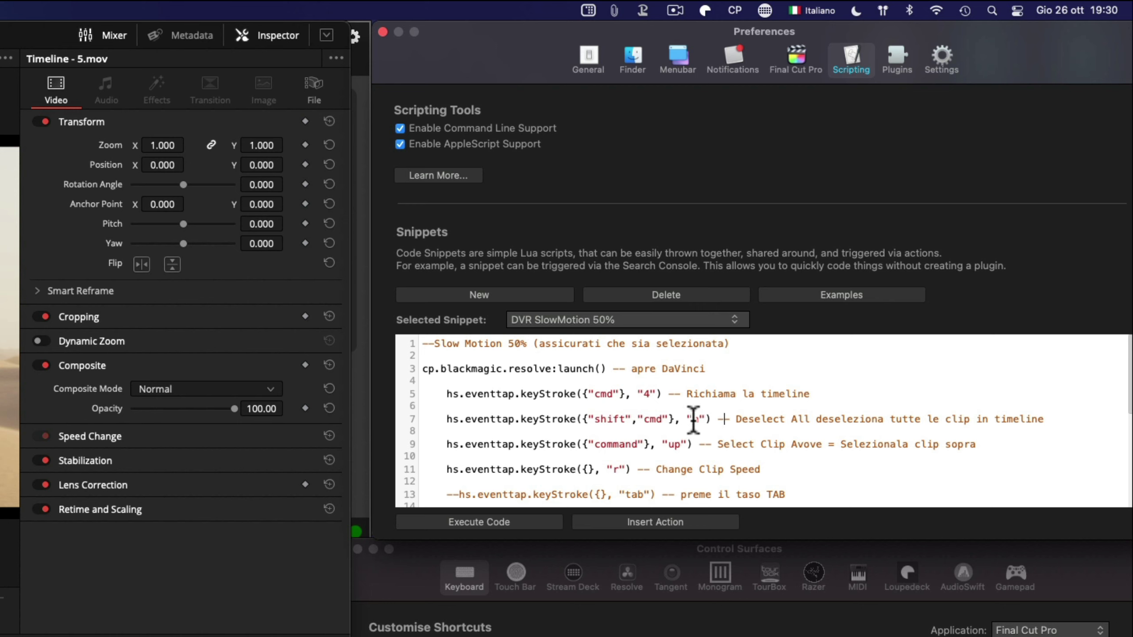
double_click(673, 443)
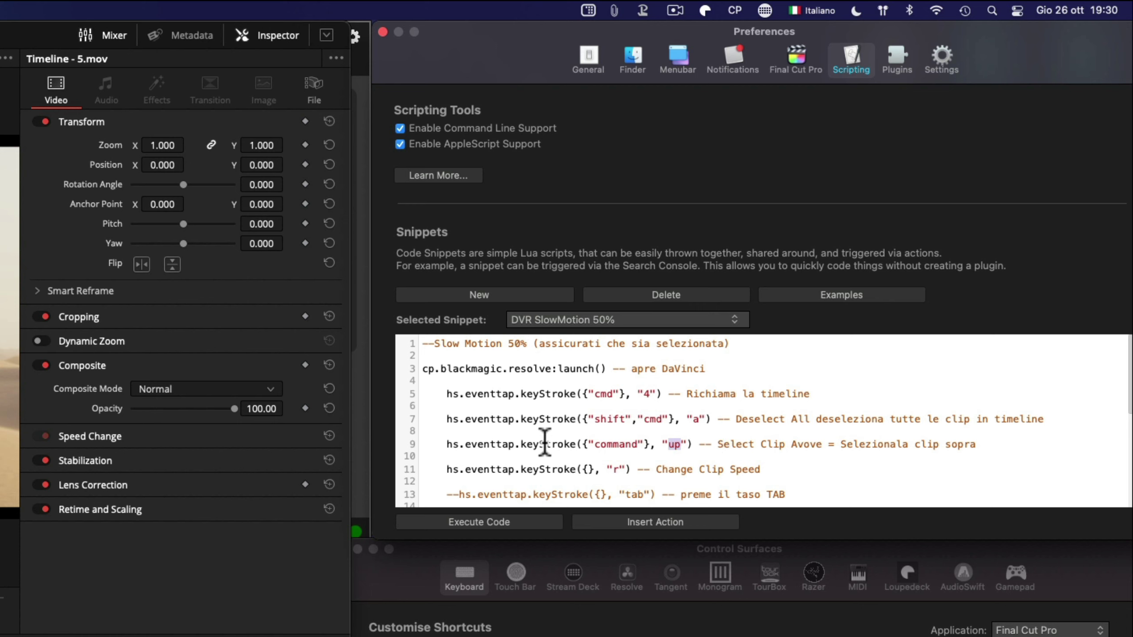
scroll(505, 442, "down", 3)
left_click(607, 404)
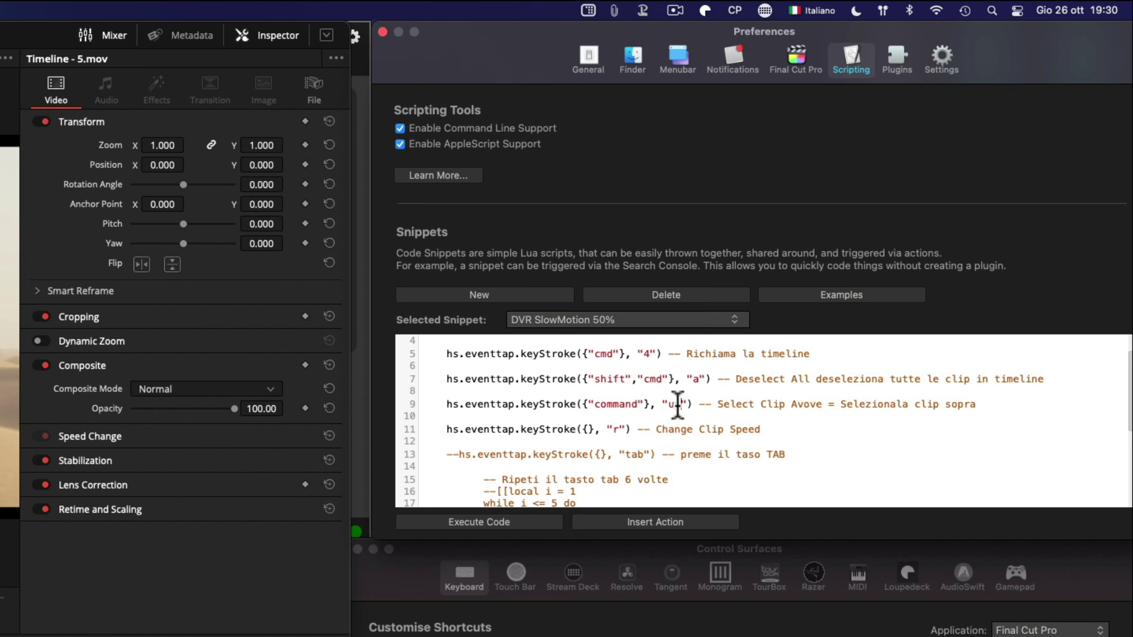
left_click(1001, 408)
left_click(803, 404)
key("BackSpace")
type("b")
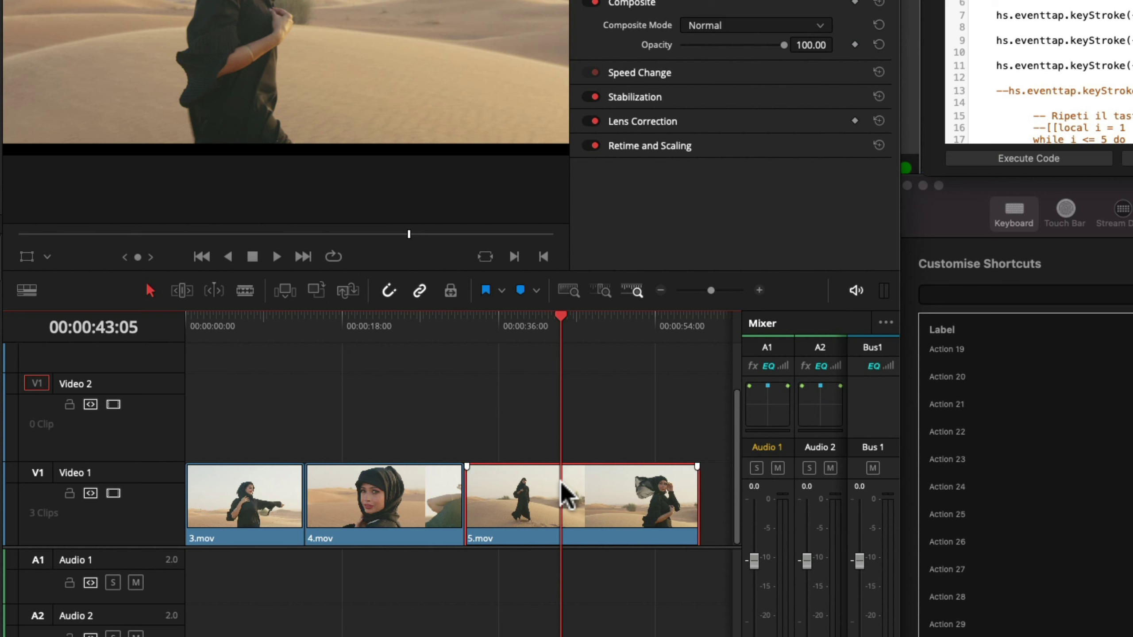
Open Change Clip Speed for 5.mov, showing its 100.00% speed
key("r")
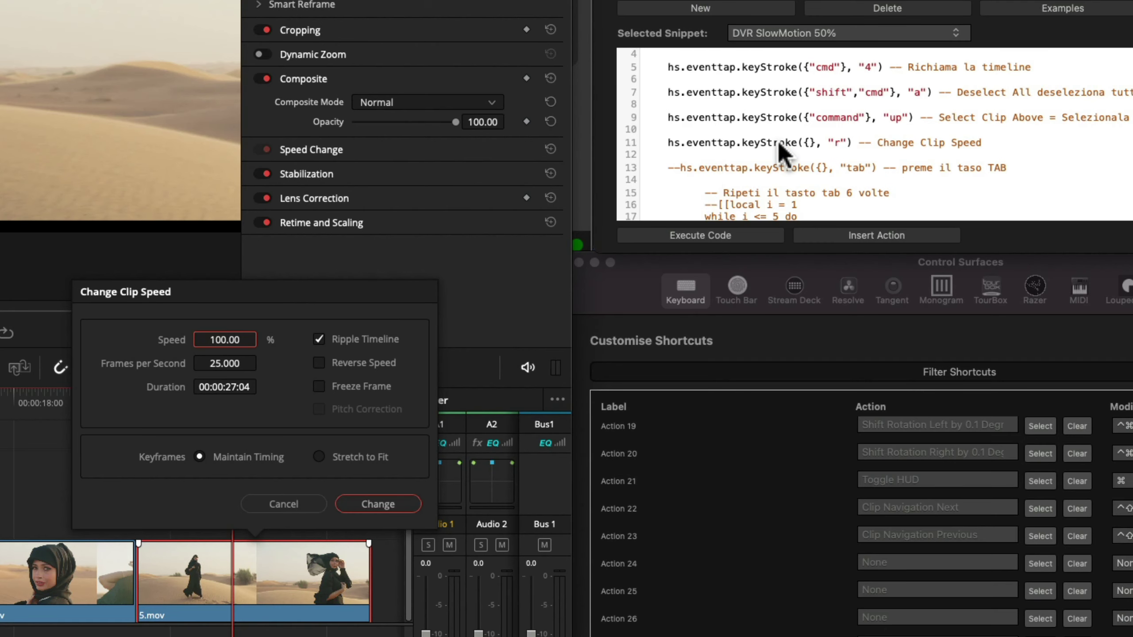
scroll(777, 139, "down", 5)
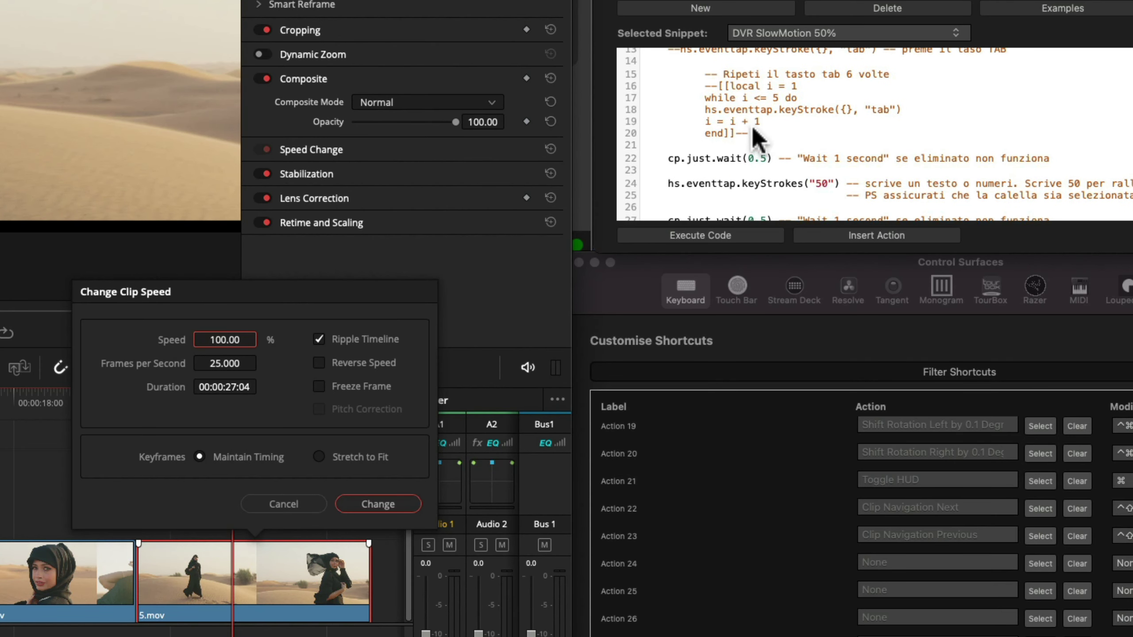
scroll(789, 95, "up", 2)
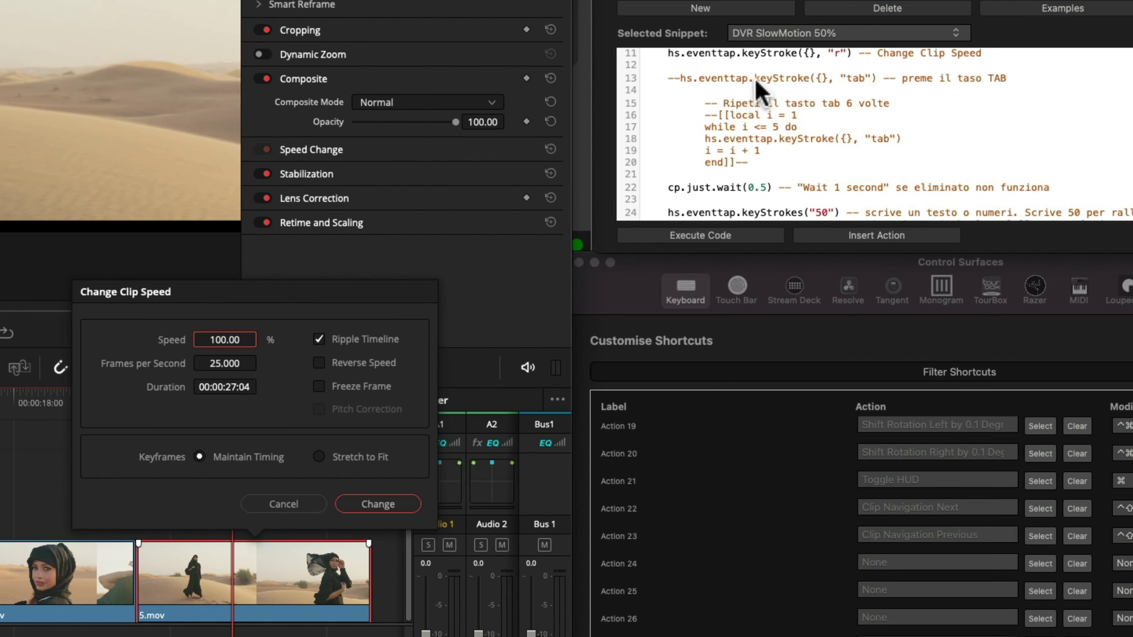
scroll(815, 133, "down", 3)
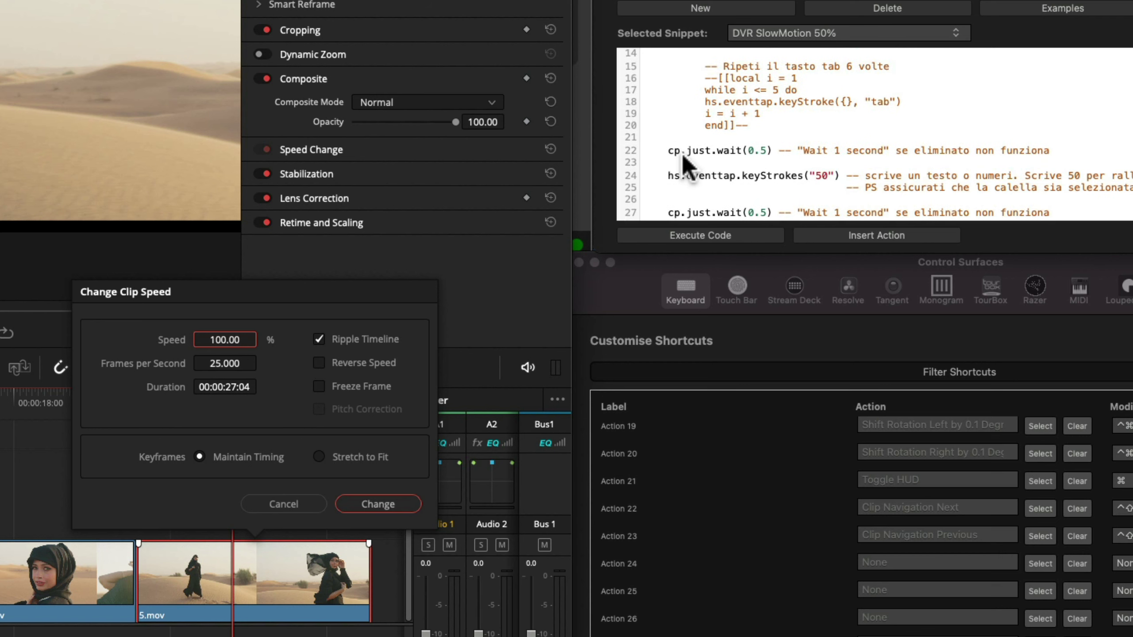
scroll(685, 164, "down", 1)
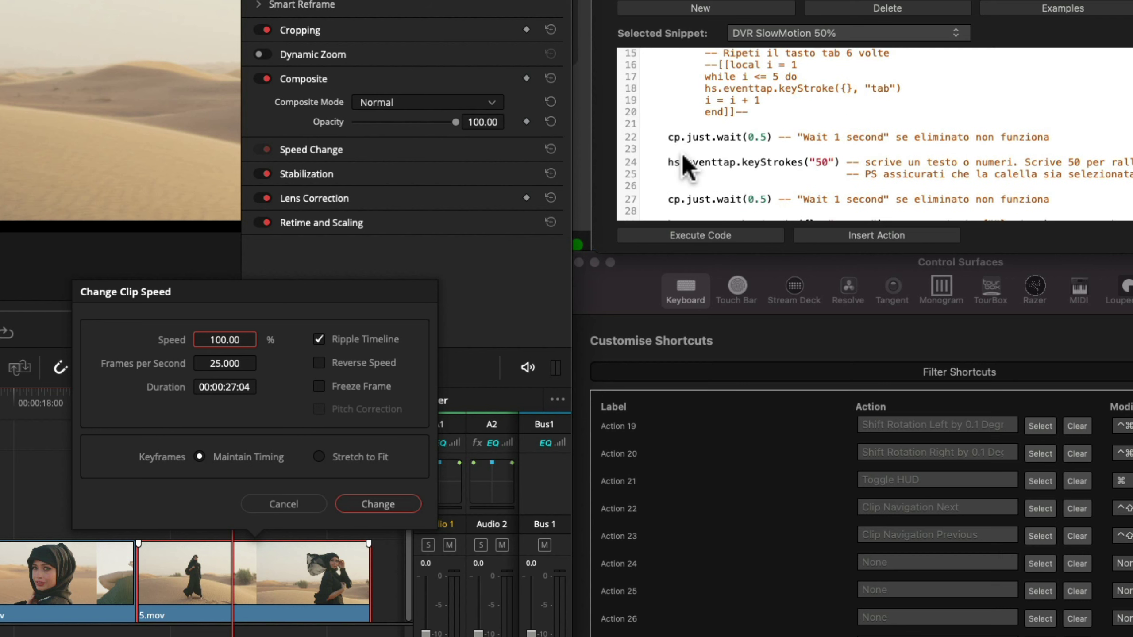
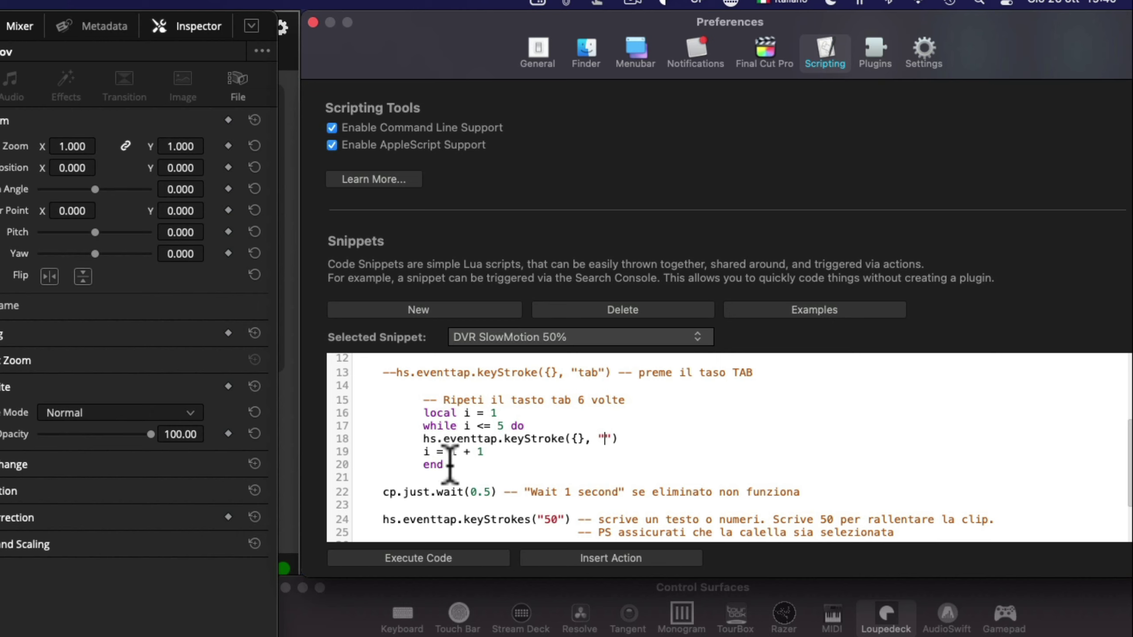
Try '234' inside the line-18 keyStroke, then undo so the loop sends "tab" again
left_click_drag(444, 464, 423, 413)
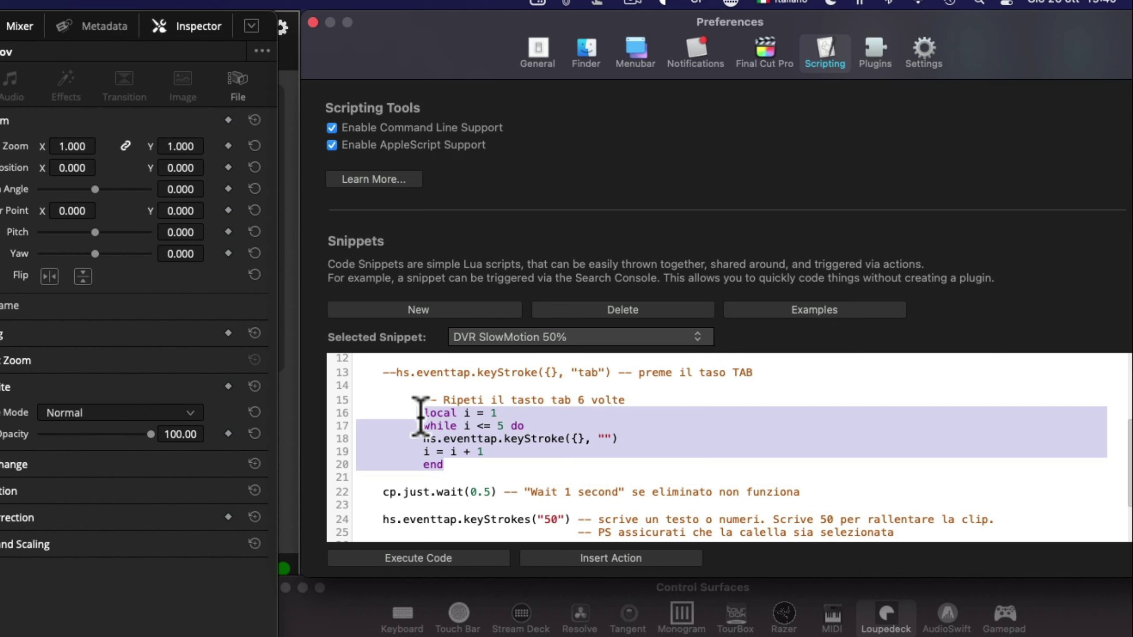
left_click(503, 426)
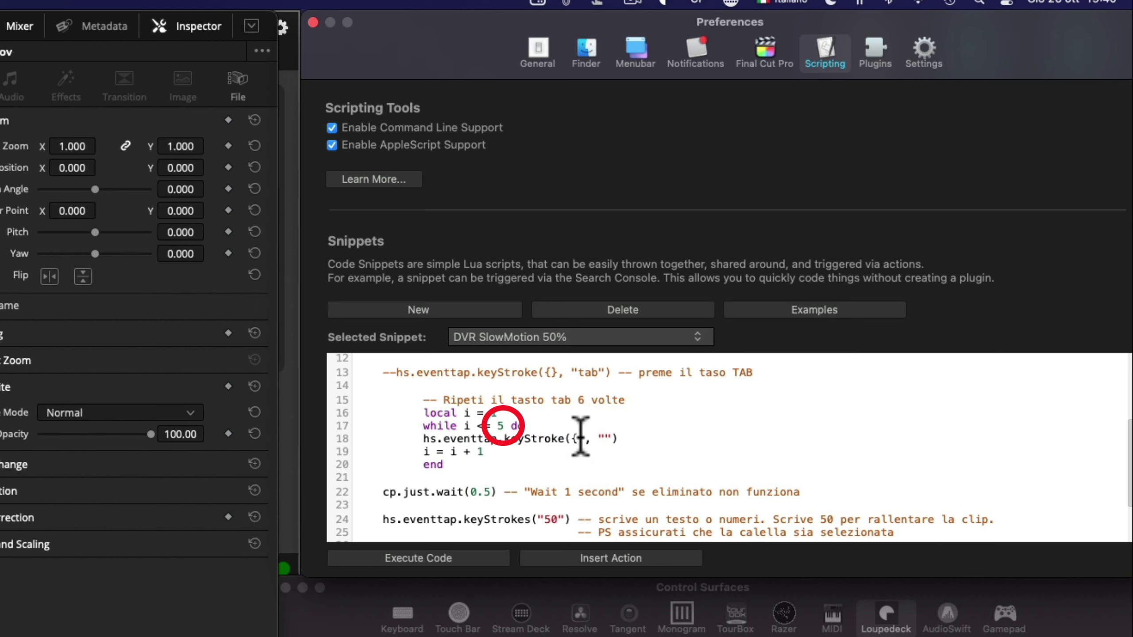
type("234")
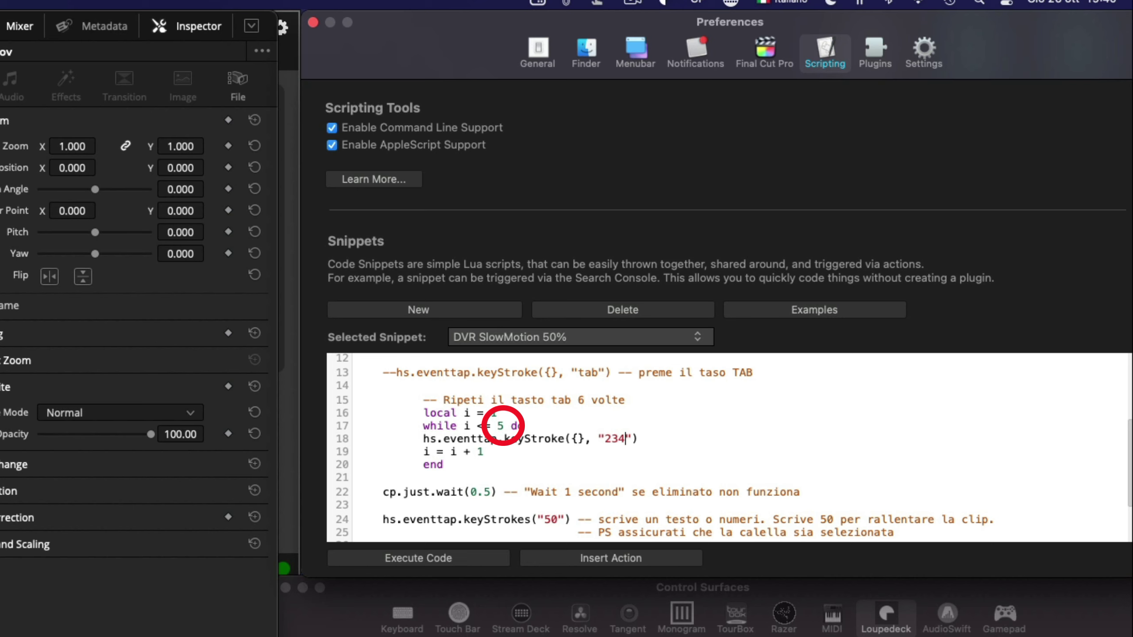
key("super+z")
key("super+z")
key("alt+shift+p")
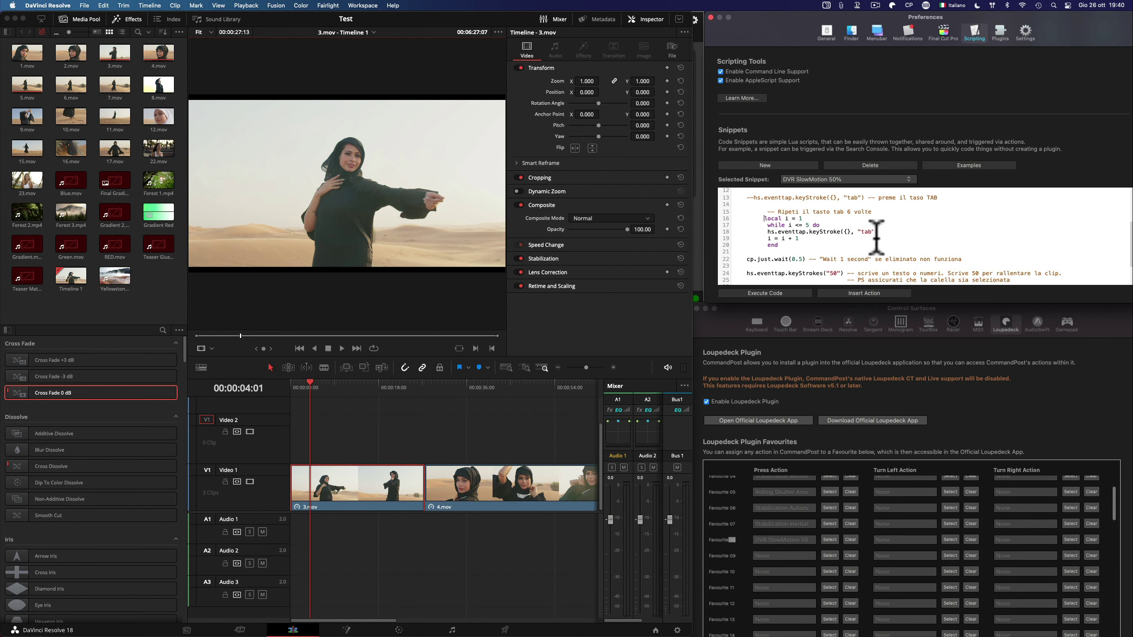
Change clip 3.mov's speed to 50% through the clip speed dialog
left_click(385, 404)
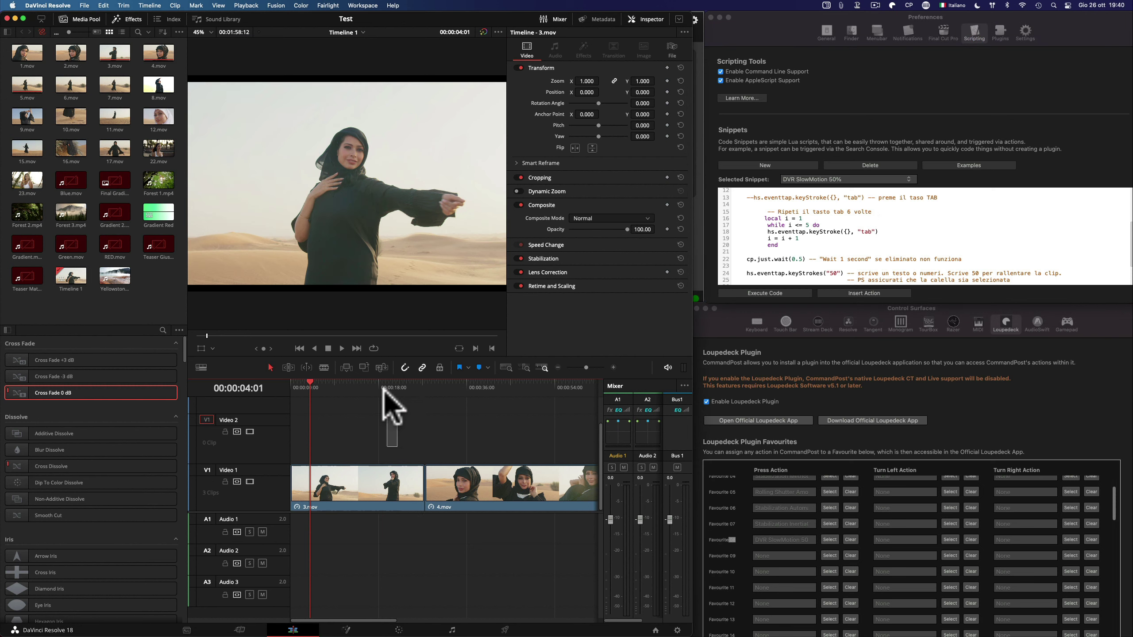
left_click(385, 491)
key("r")
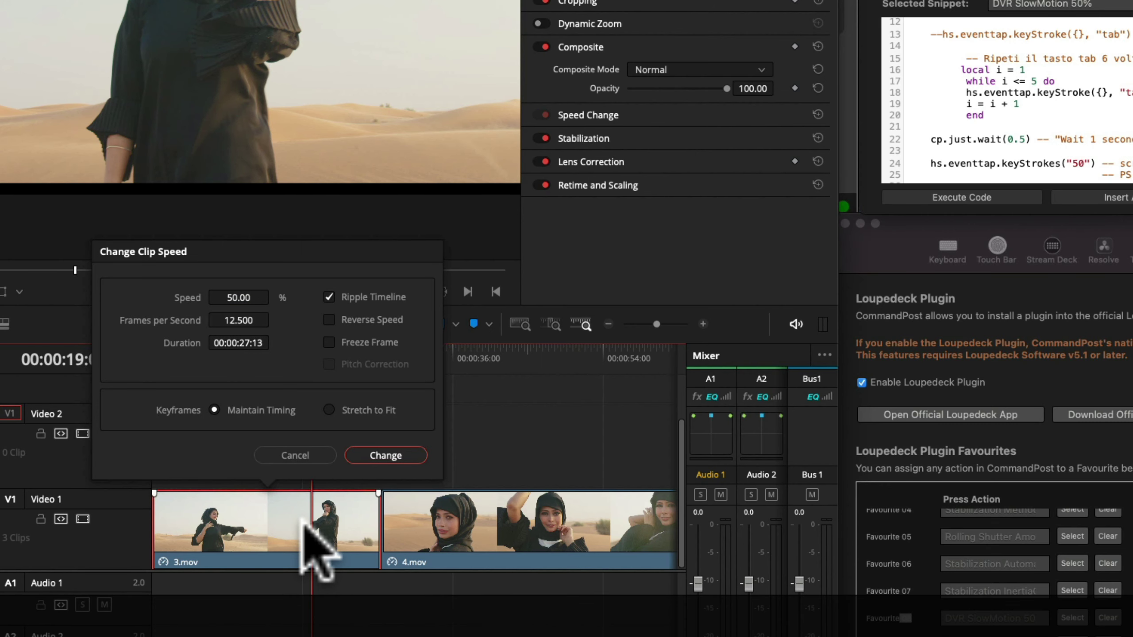
key("Tab")
key("Tab")
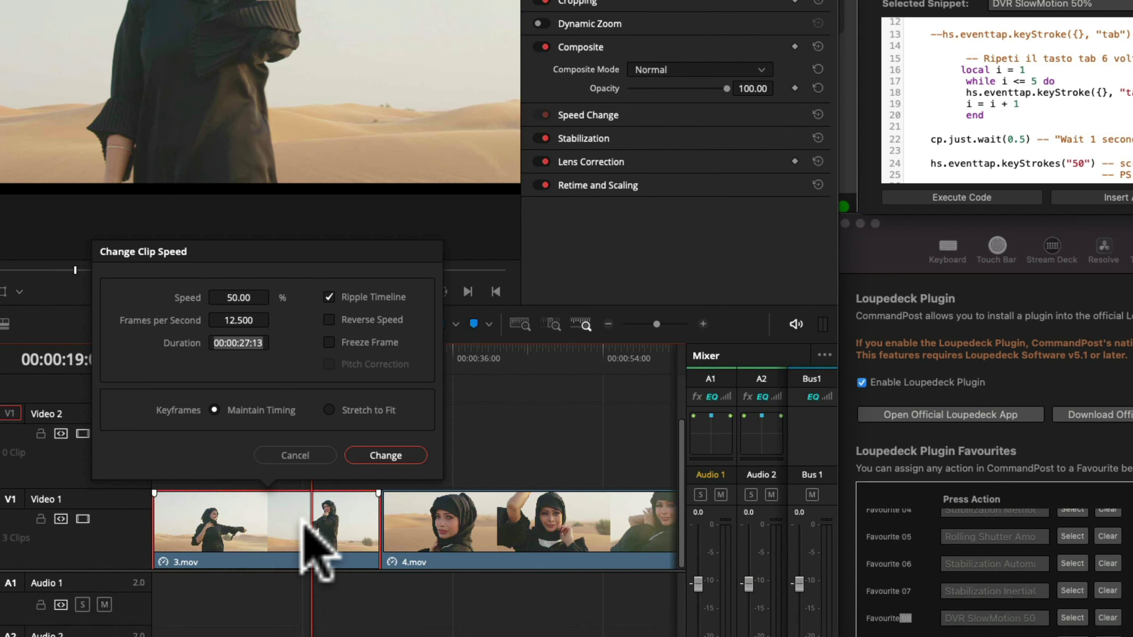
key("Tab")
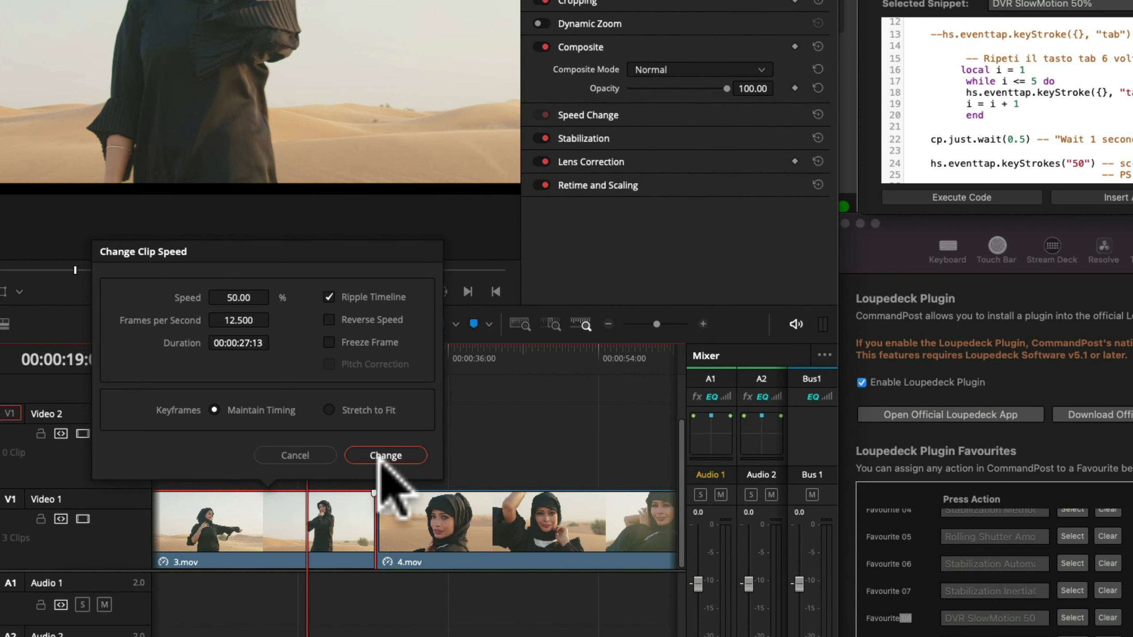
left_click(384, 455)
Select clip 4.mov and confirm a 50% speed change for it
left_click(473, 355)
left_click(495, 500)
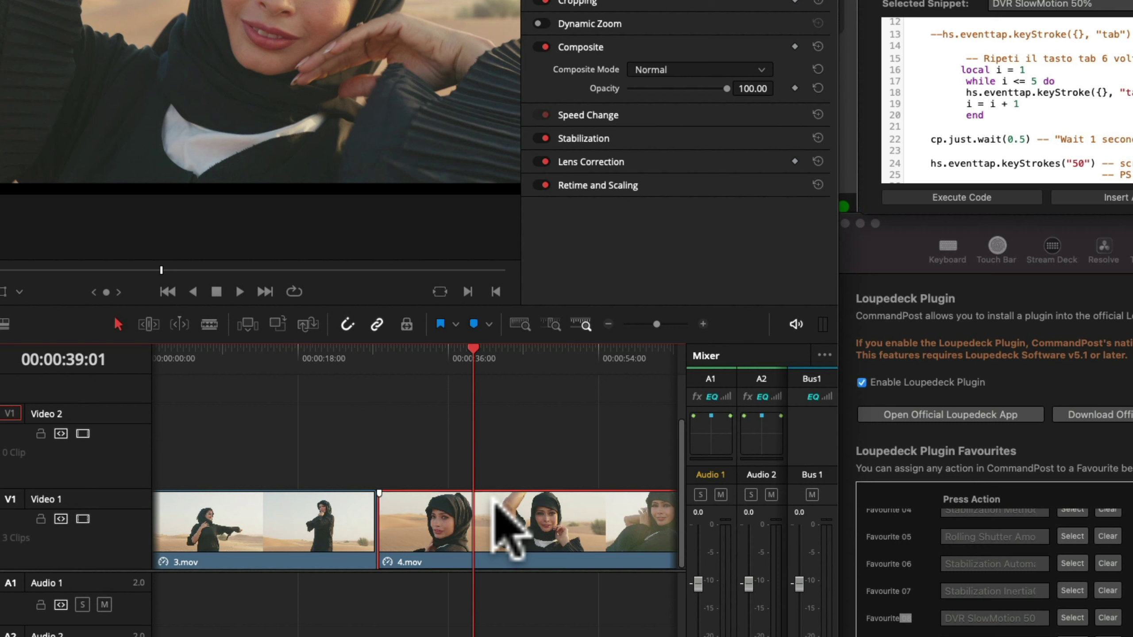
key("r")
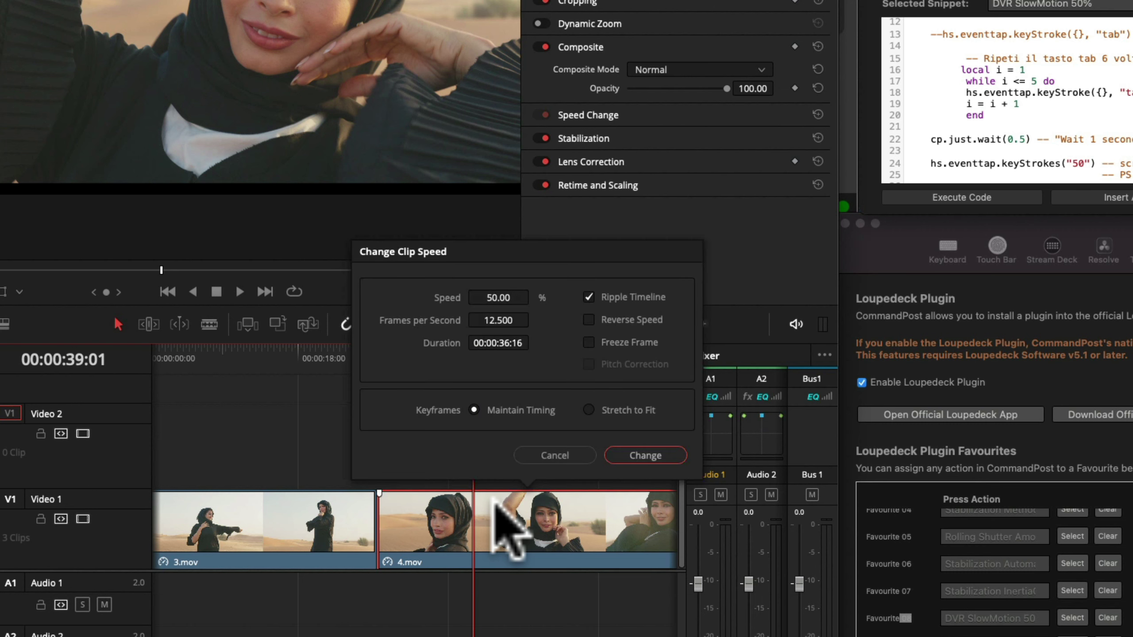
key("Tab")
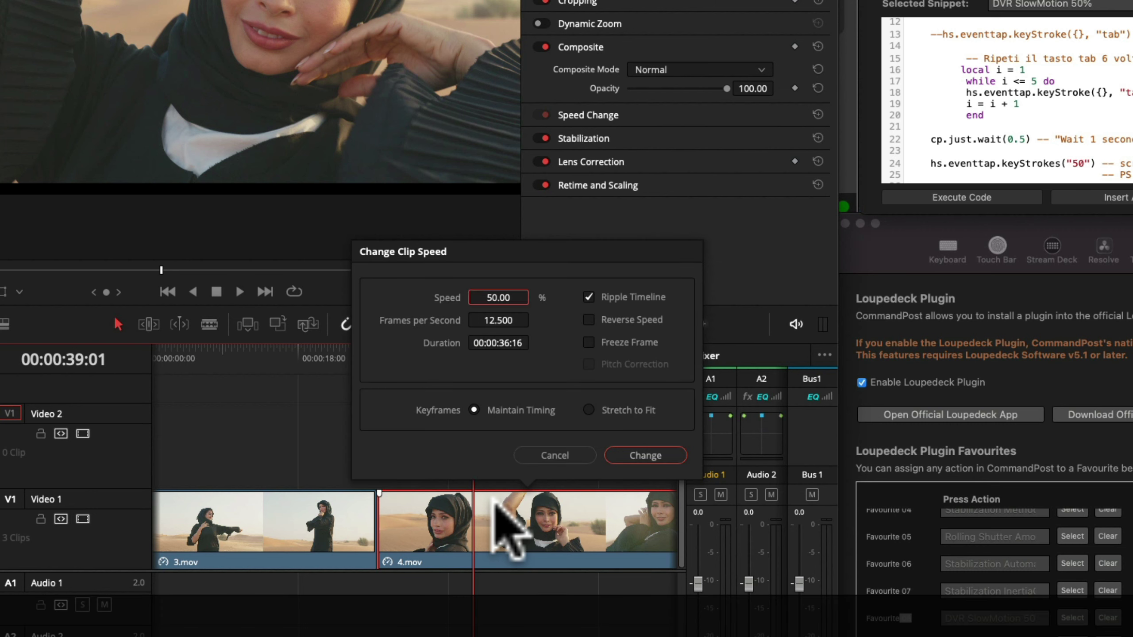
key("Return")
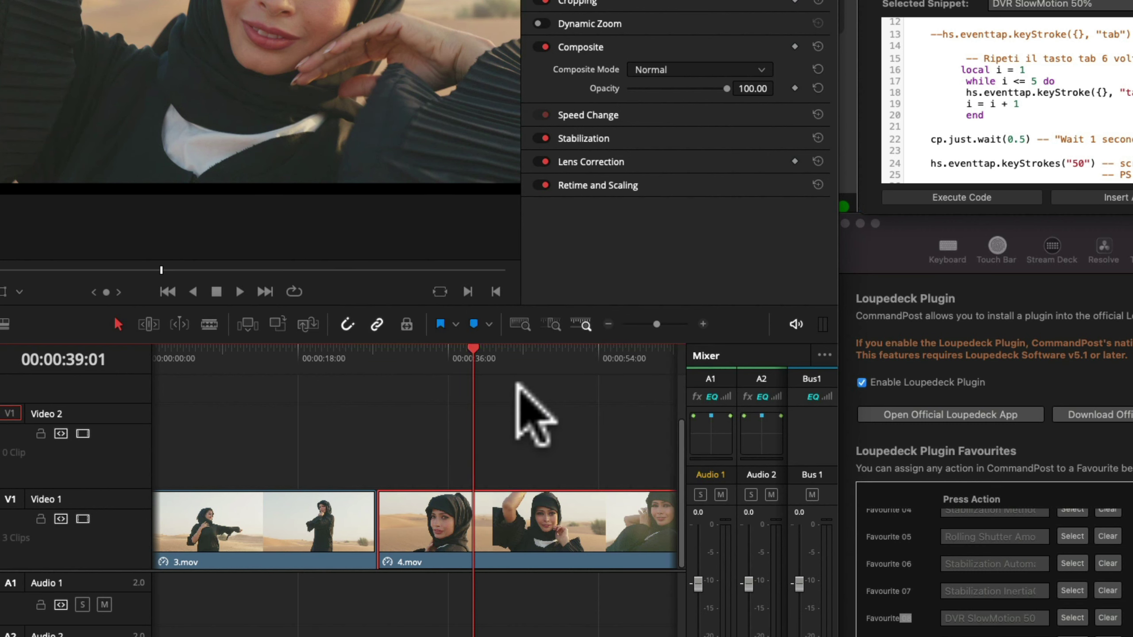
key("r")
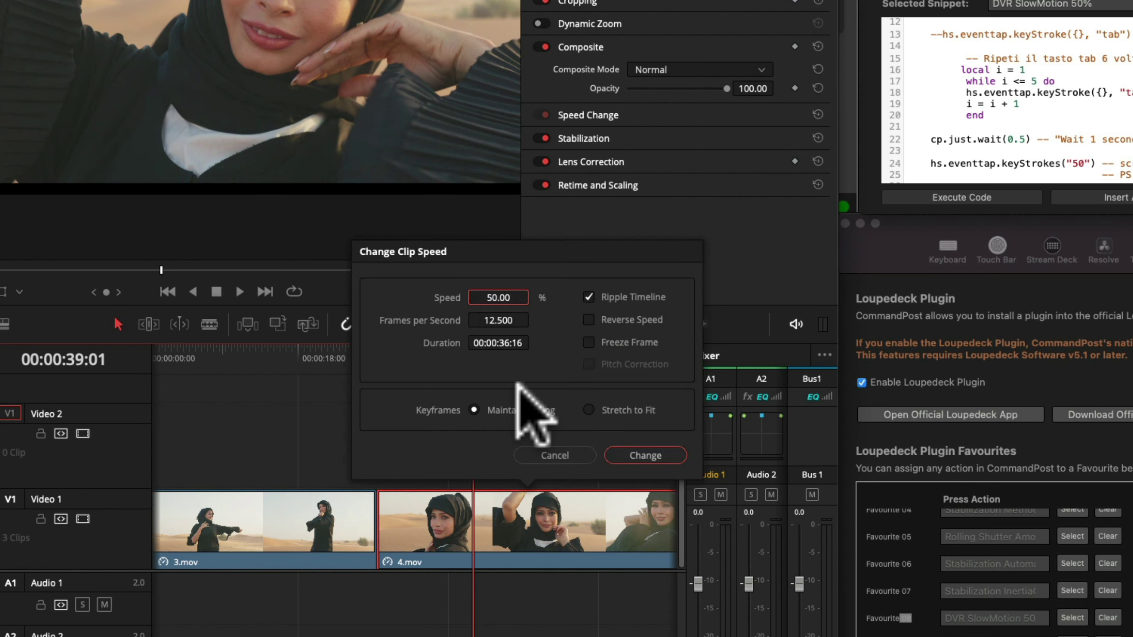
key("Return")
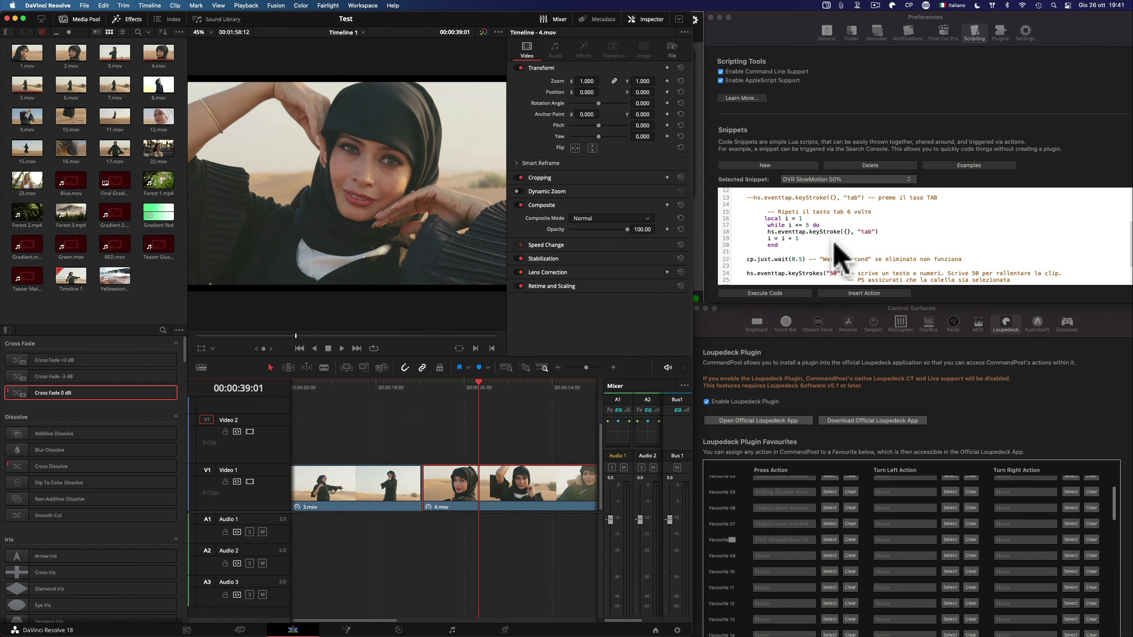
Highlight the shift+cmd+A deselect-all keystroke on line 7 of the snippet code
scroll(824, 242, "up", 5)
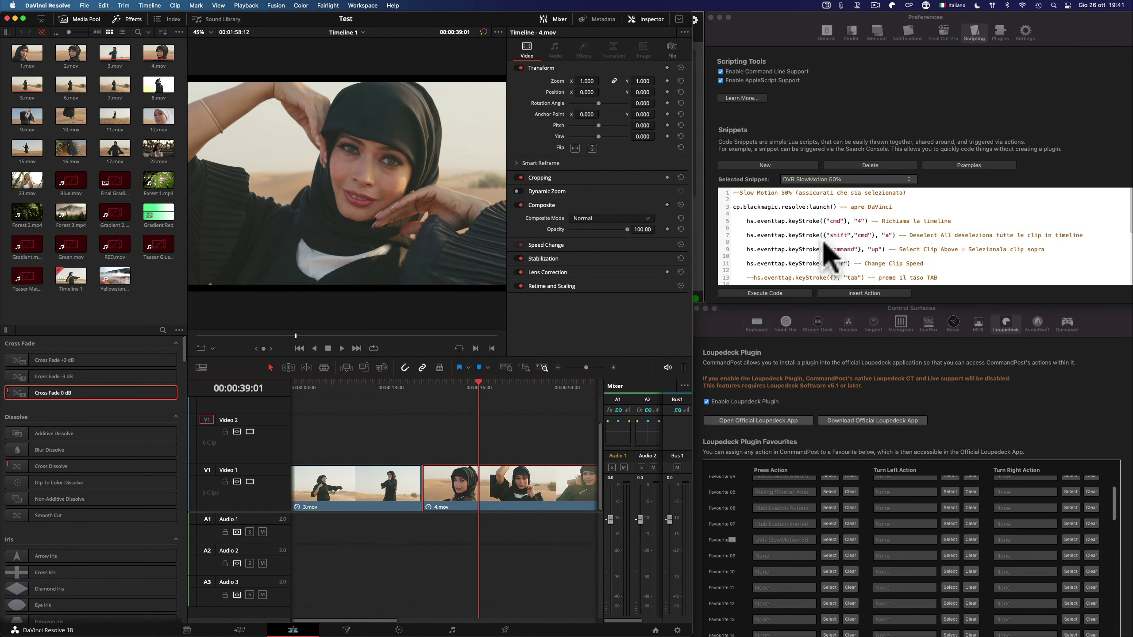
left_click(794, 219)
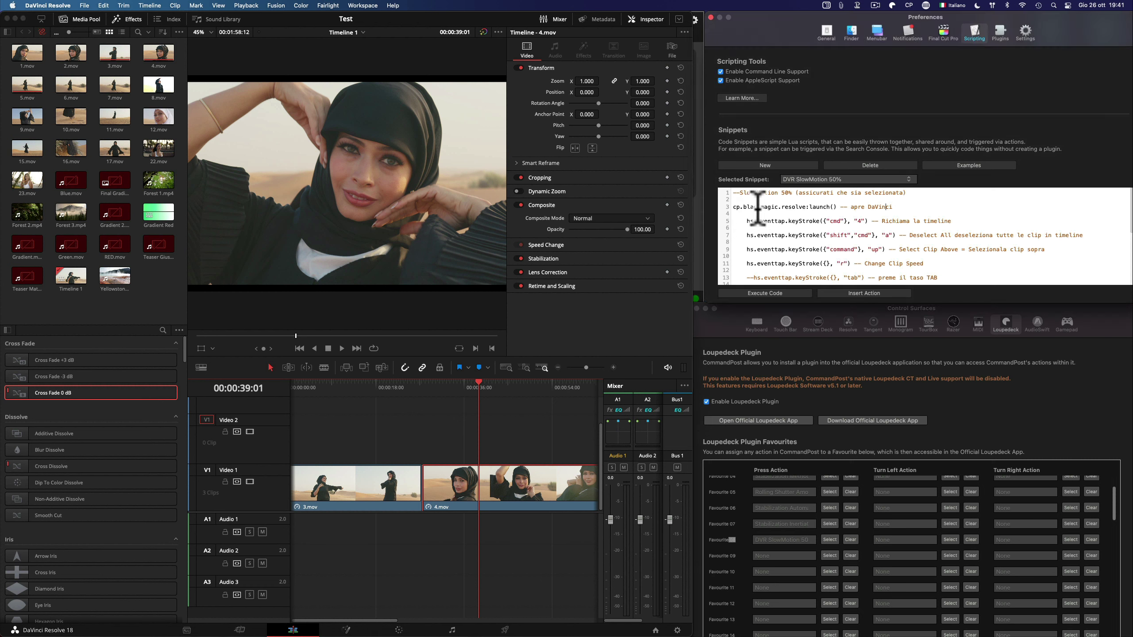
left_click_drag(744, 221, 867, 221)
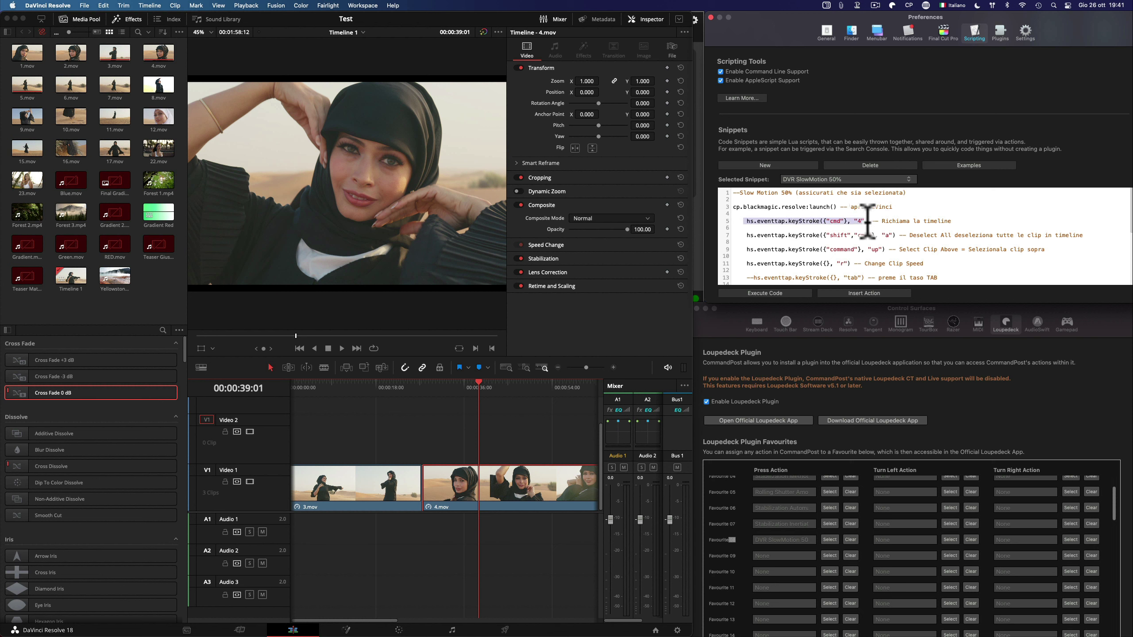
left_click(857, 220)
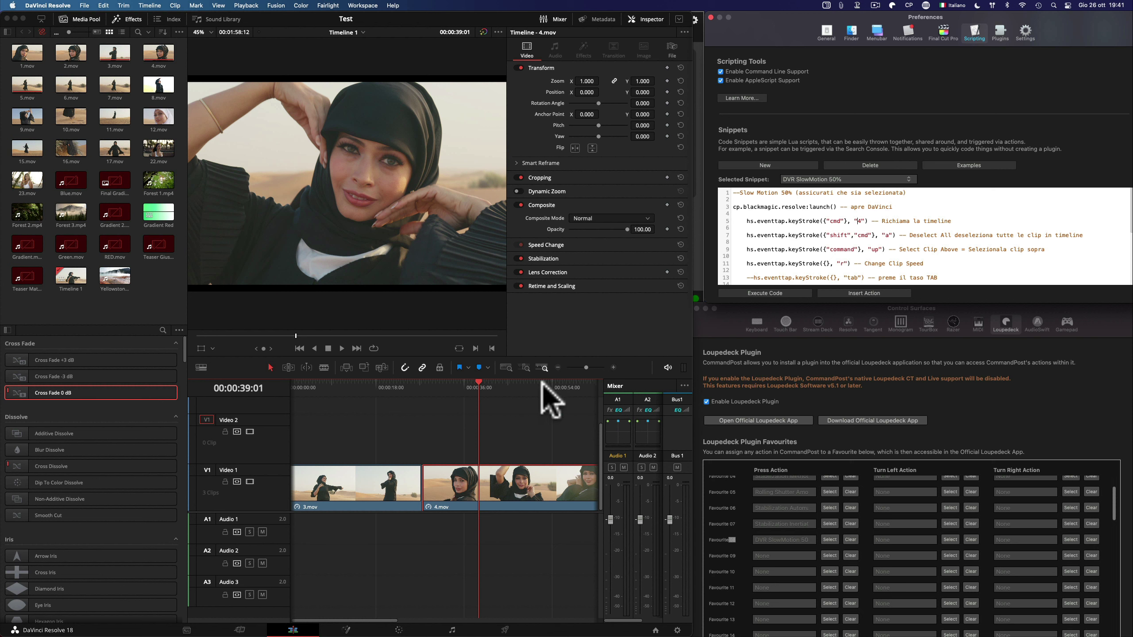
left_click_drag(799, 235, 892, 235)
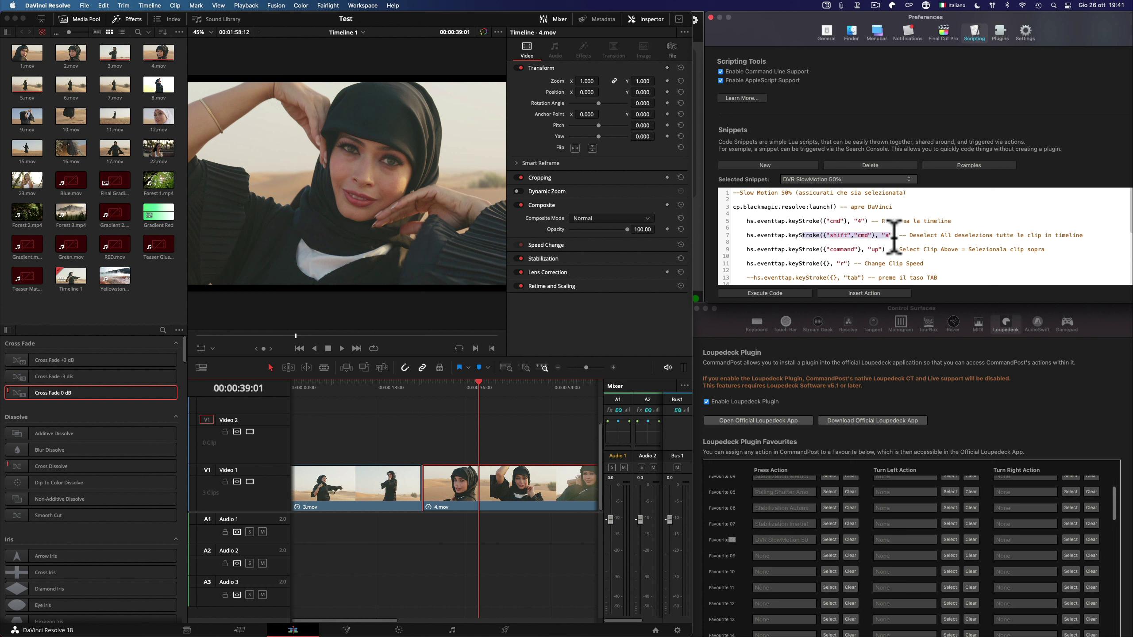
Move Resolve's playhead to 00:00:21:15 over the 3.mov clip, leaving the Edit menu unused
left_click(504, 386)
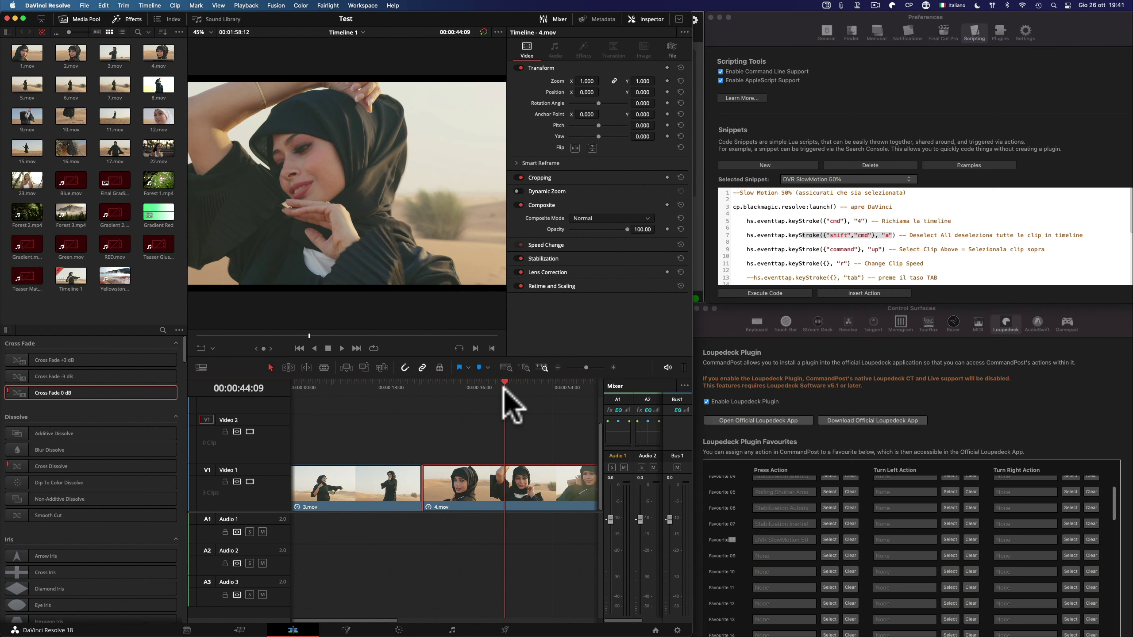
left_click(103, 5)
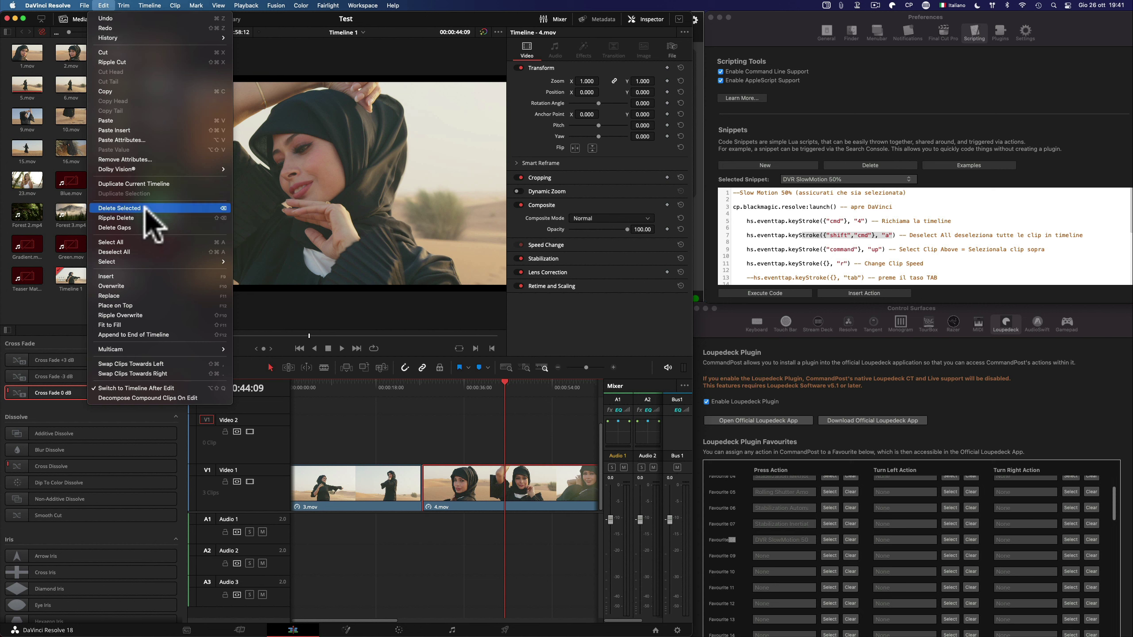
left_click(276, 322)
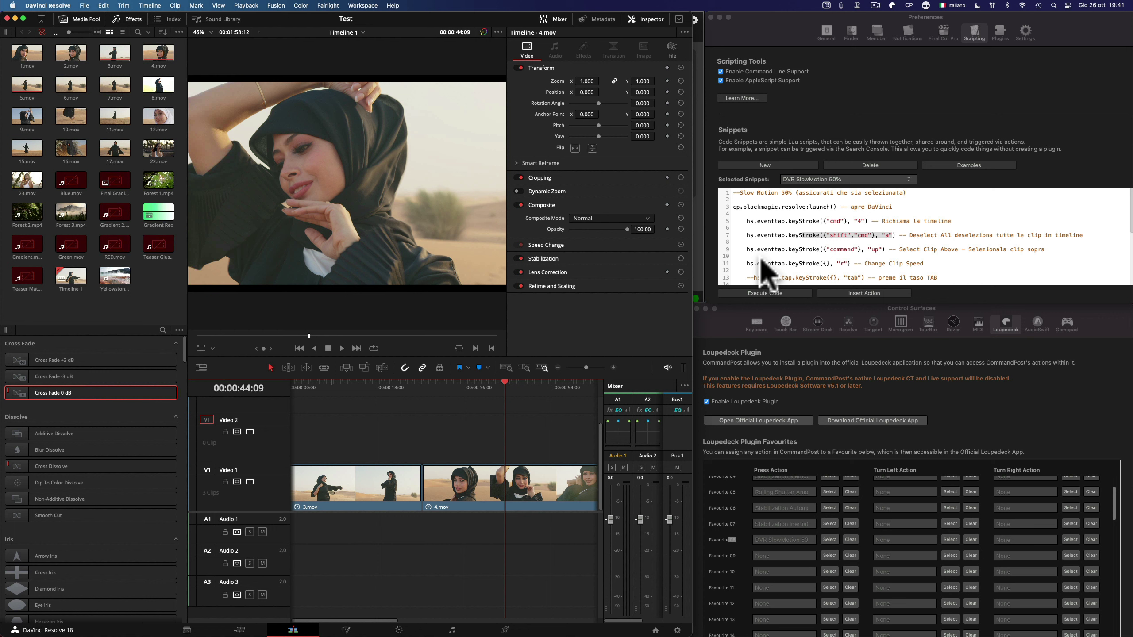
left_click(392, 382)
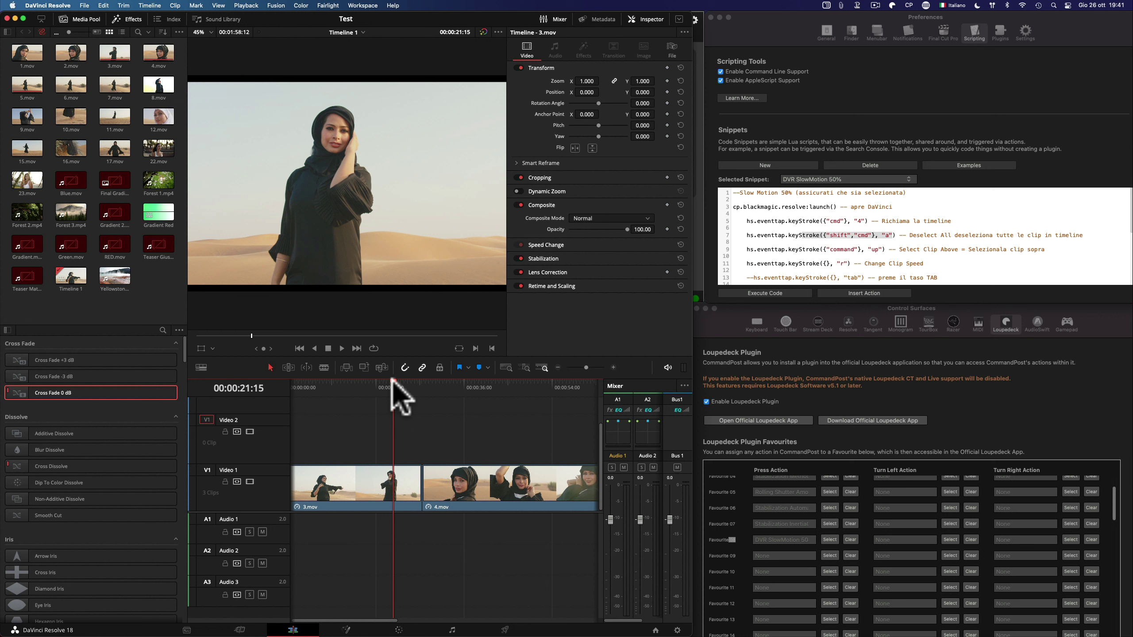
Highlight the select-clip-above keystroke on line 9 and the change-speed keystroke on line 11
left_click(856, 235)
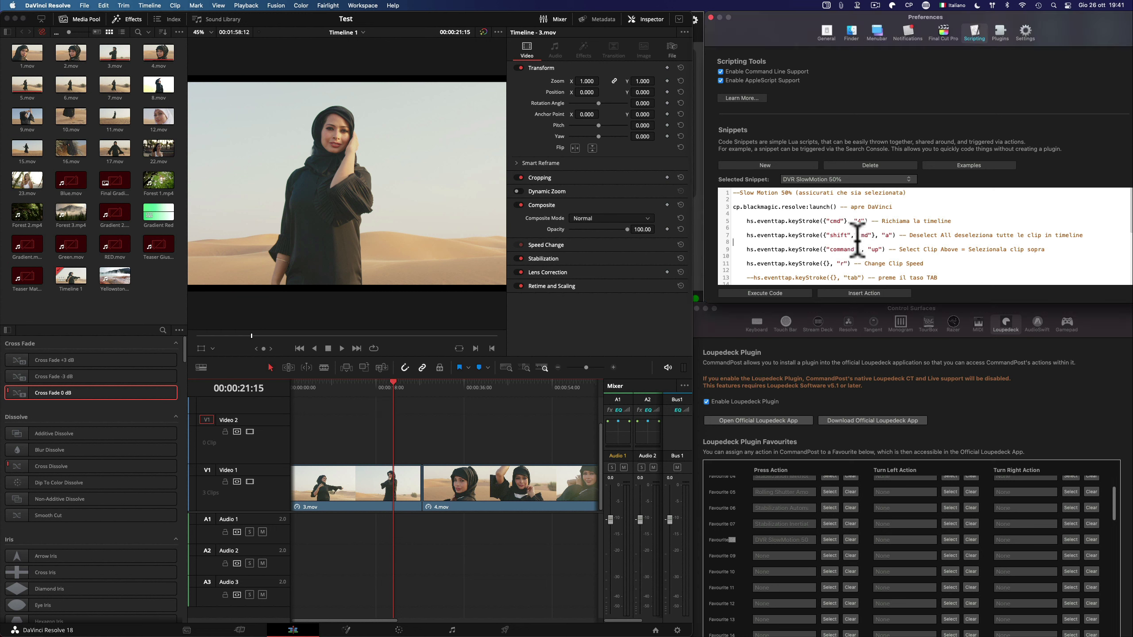
left_click(761, 243)
left_click_drag(761, 249, 884, 249)
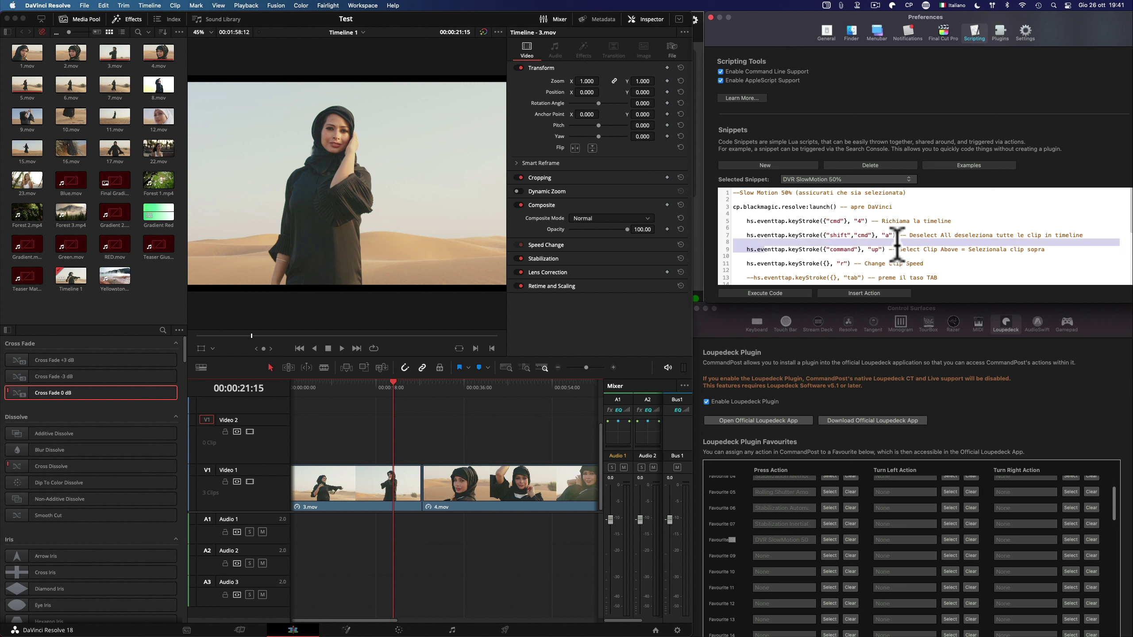
double_click(842, 249)
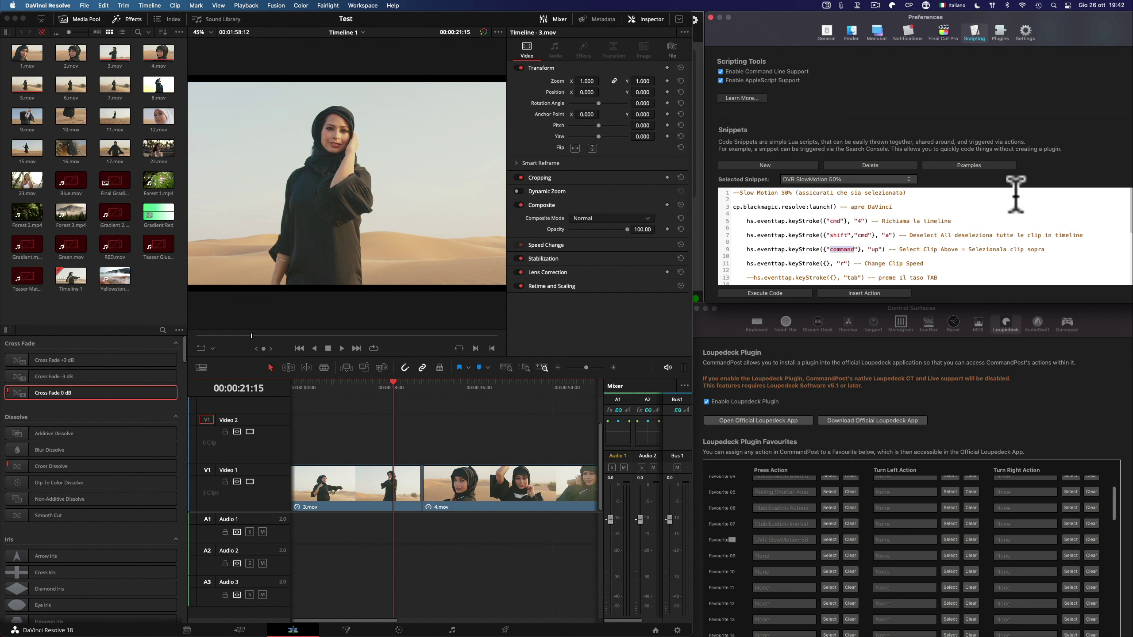
scroll(938, 241, "down", 2)
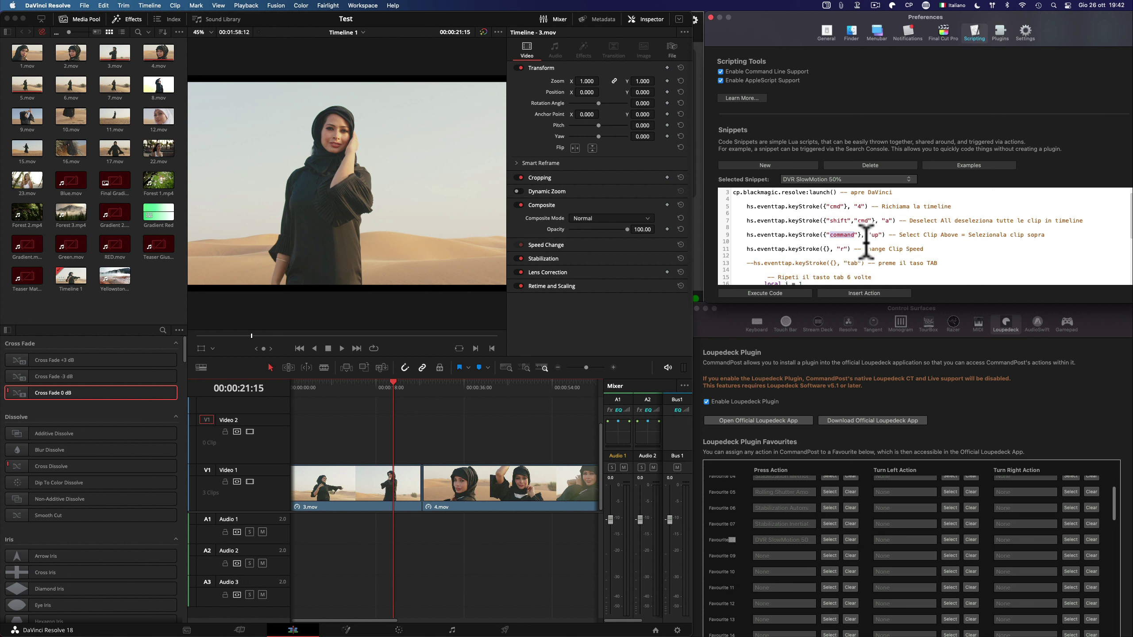
left_click_drag(812, 249, 861, 249)
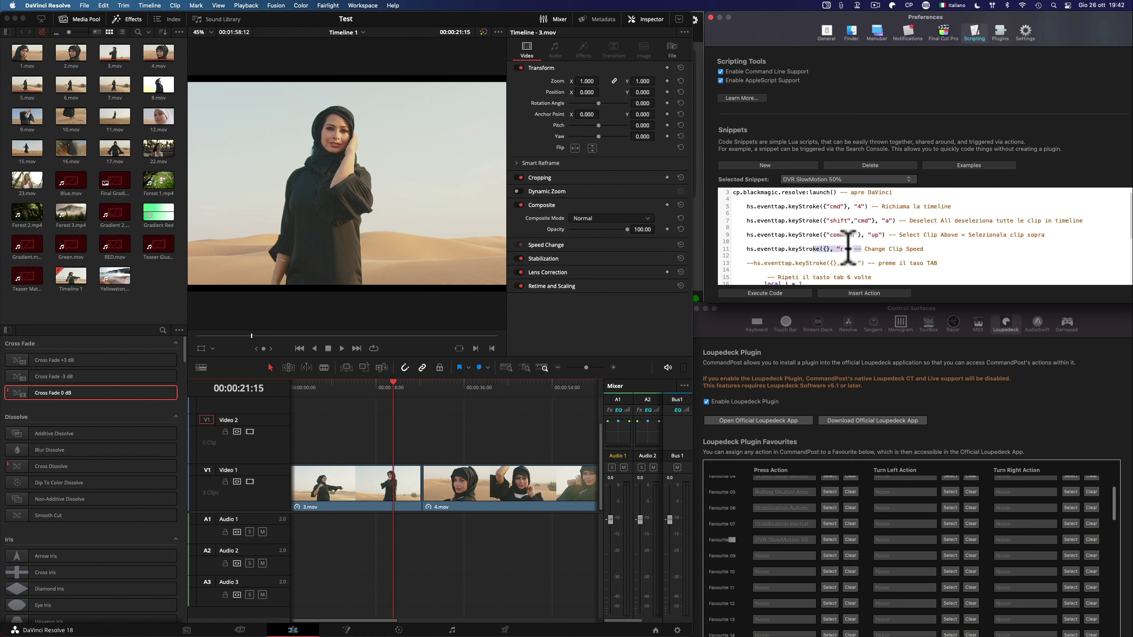
Bring up Change Clip Speed for 3.mov, showing 50.00% at 12.500 fps
left_click(405, 486)
key("r")
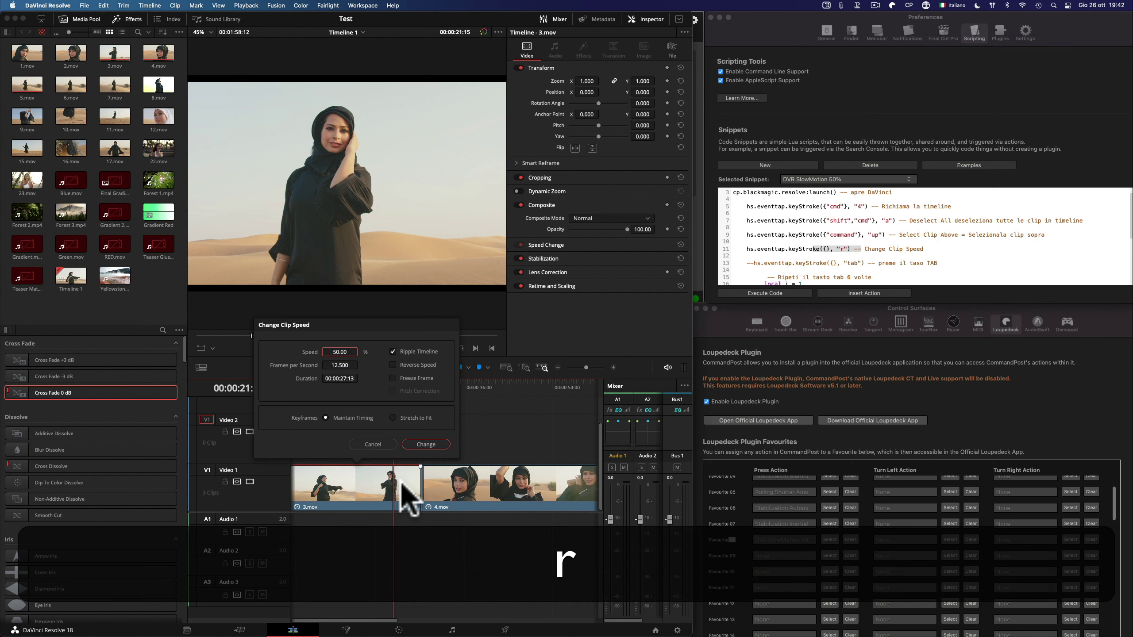
scroll(839, 250, "down", 3)
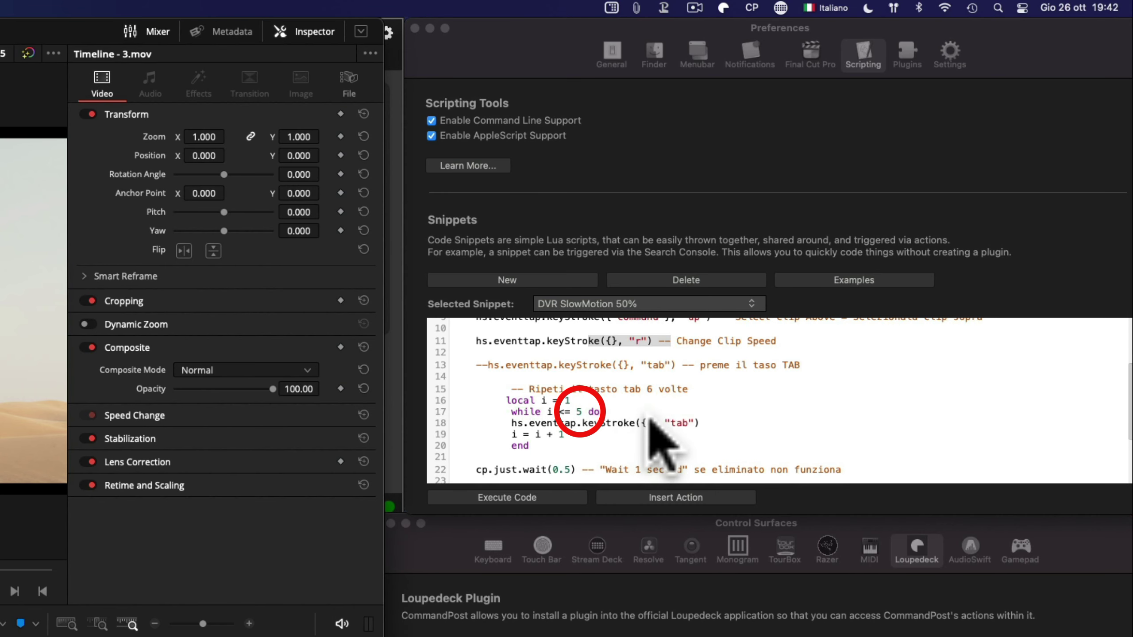
left_click(489, 361)
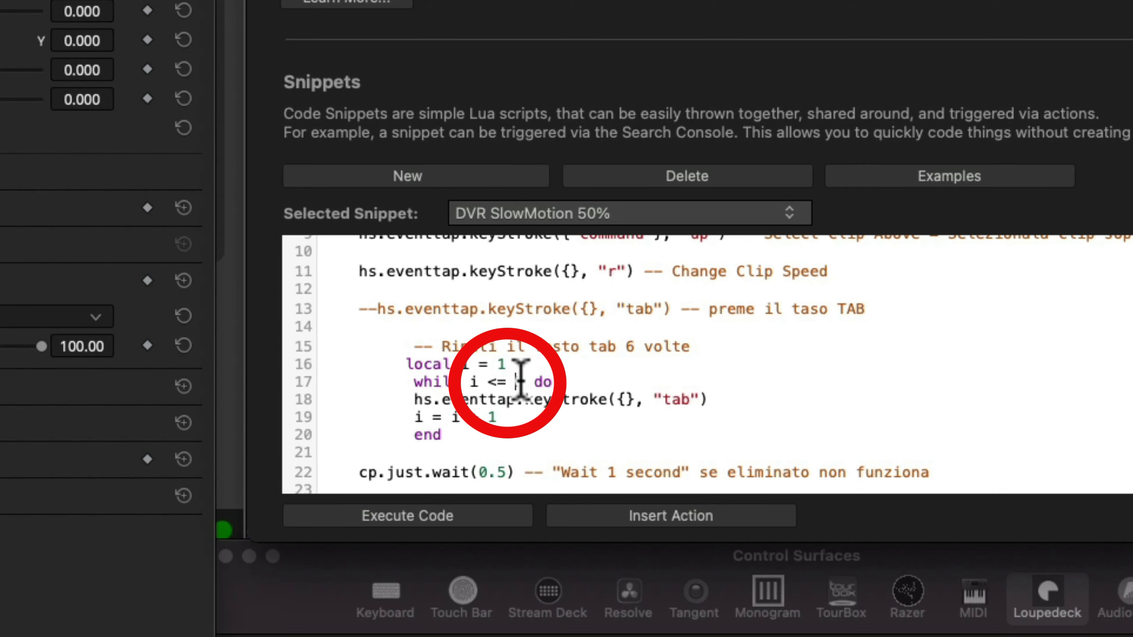
double_click(521, 382)
key("BackSpace")
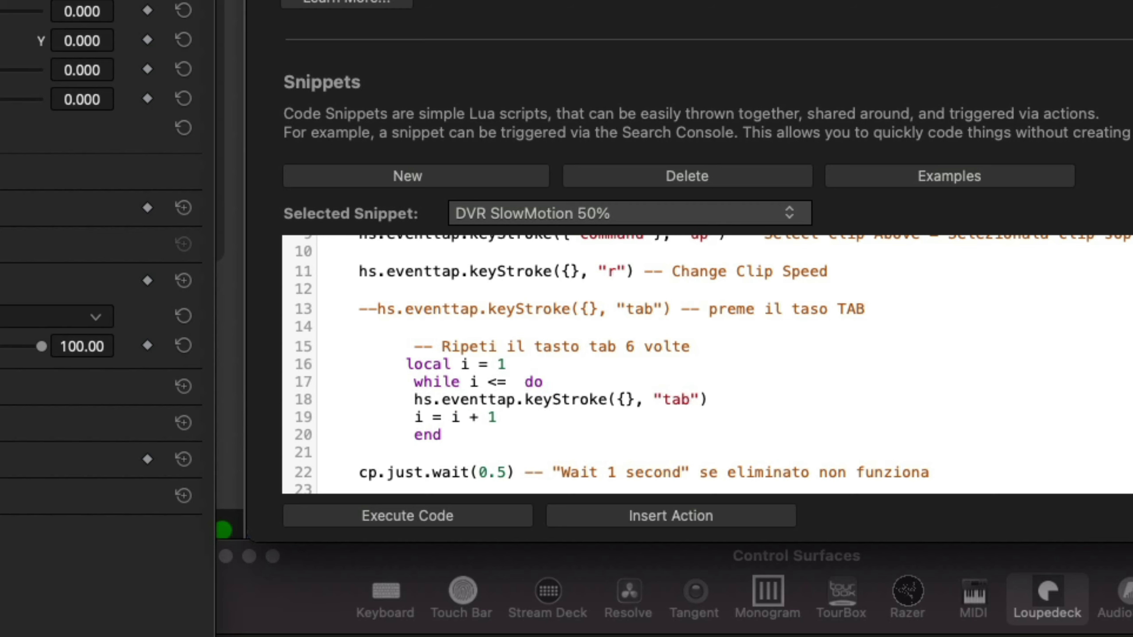
type("5")
scroll(527, 377, "down", 2)
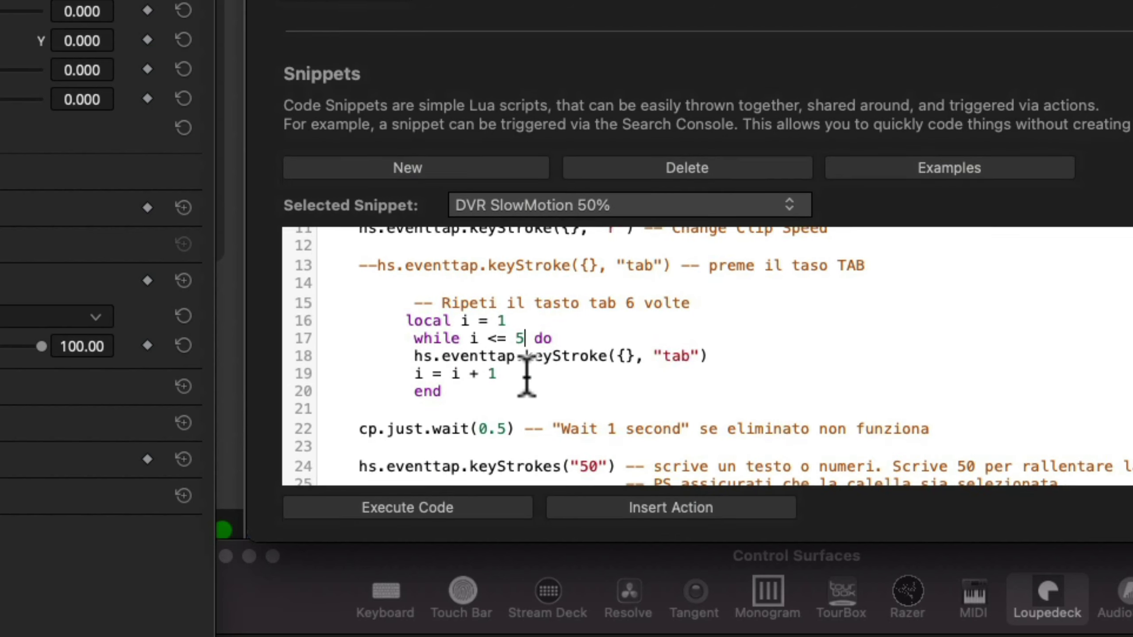
left_click_drag(386, 435, 515, 436)
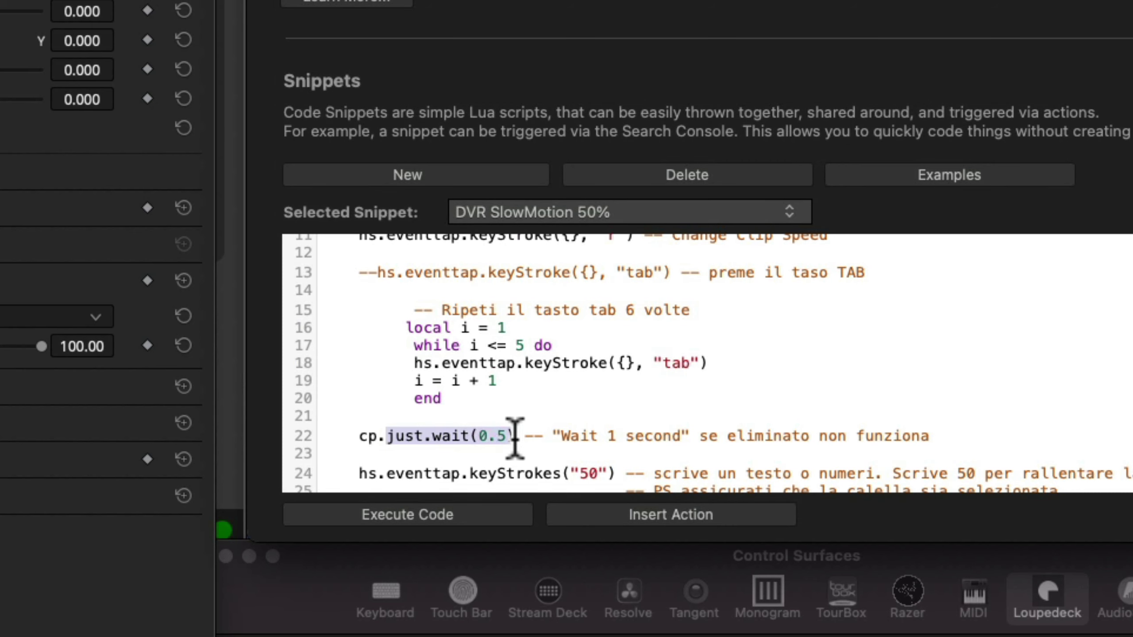
scroll(515, 446, "down", 3)
scroll(524, 435, "down", 4)
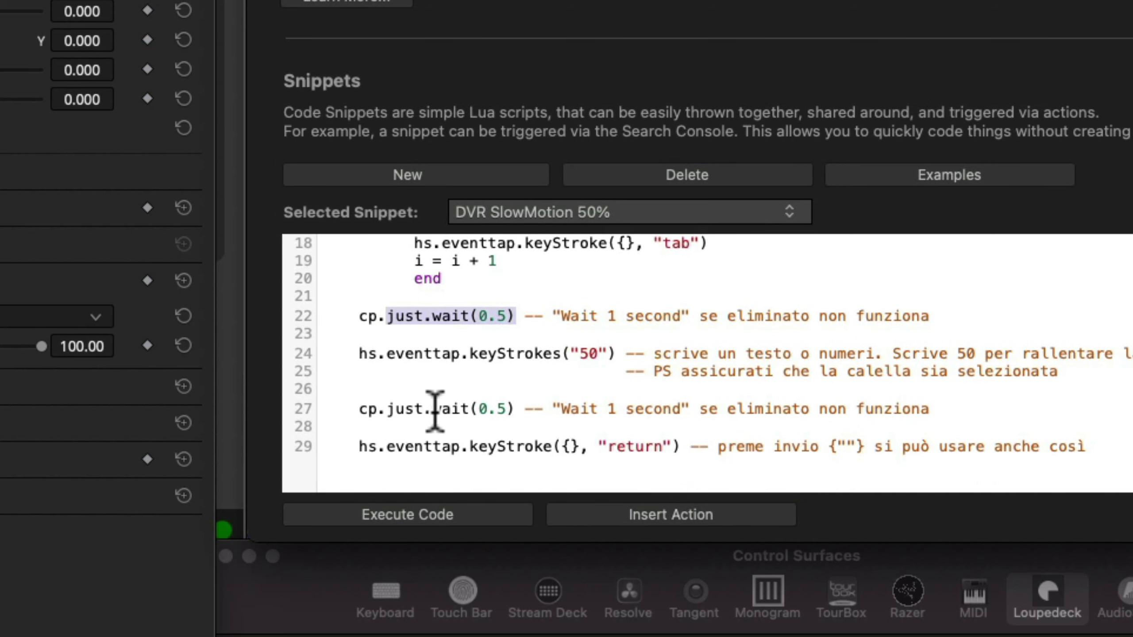
left_click(508, 409)
double_click(508, 409)
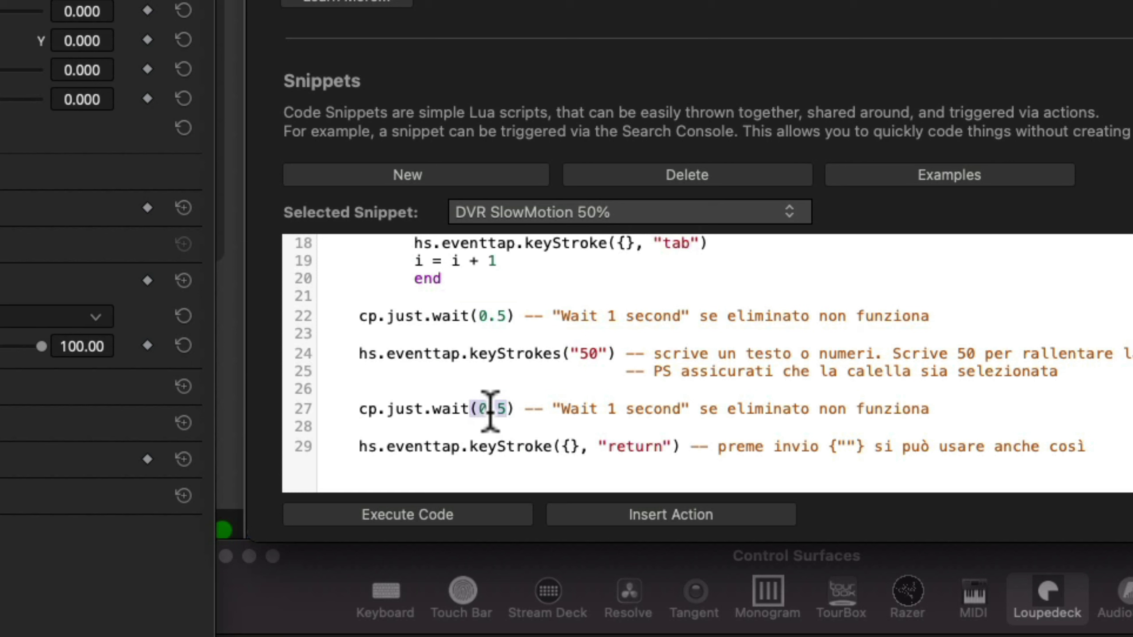
left_click(416, 409)
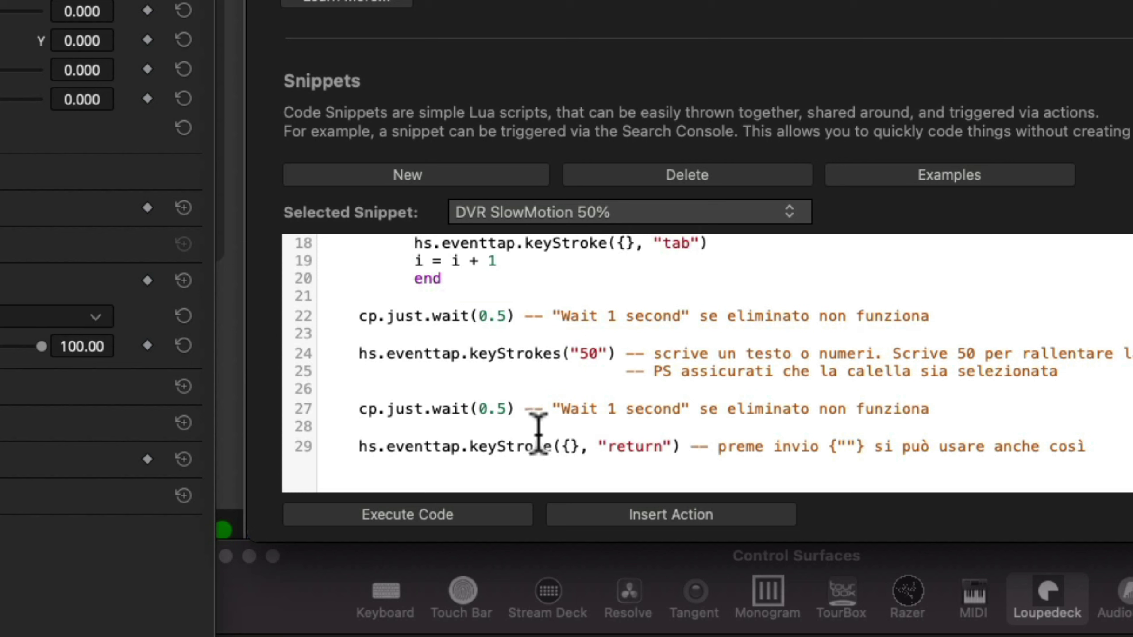